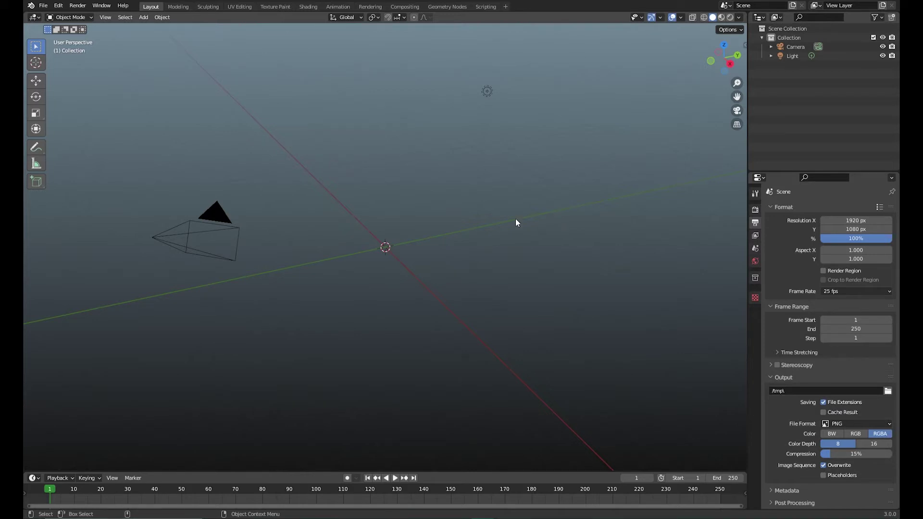
Add a mesh cube at the scene origin
left_click(143, 18)
mouse_move(155, 29)
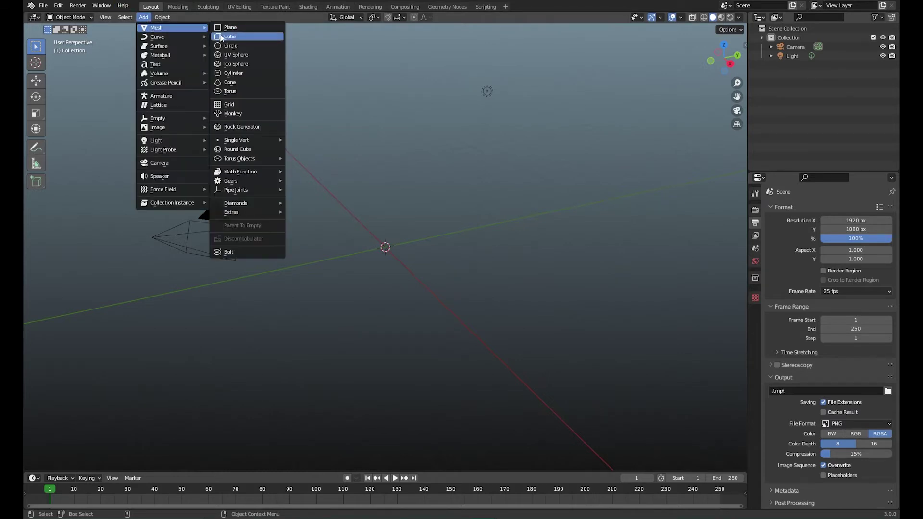
left_click(222, 37)
middle_click_drag(463, 300, 441, 315)
scroll(440, 315, "up", 1)
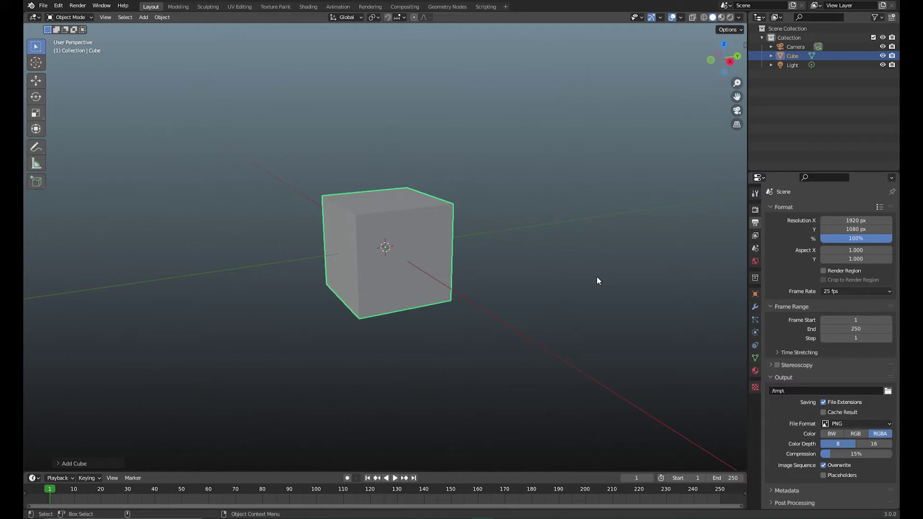
Add a second mesh cube and move it away from the first so the two stand side by side with a gap
middle_click_drag(641, 264, 523, 235, "shift")
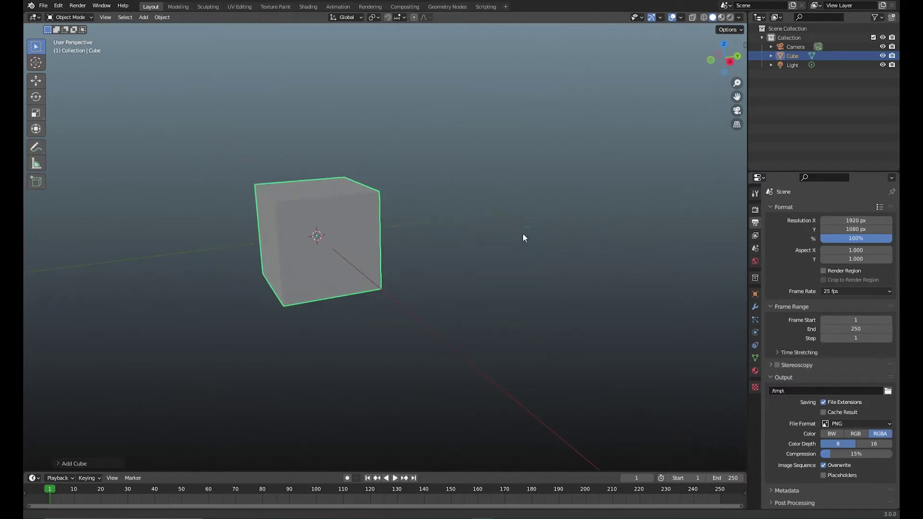
left_click(143, 17)
mouse_move(169, 27)
left_click(226, 37)
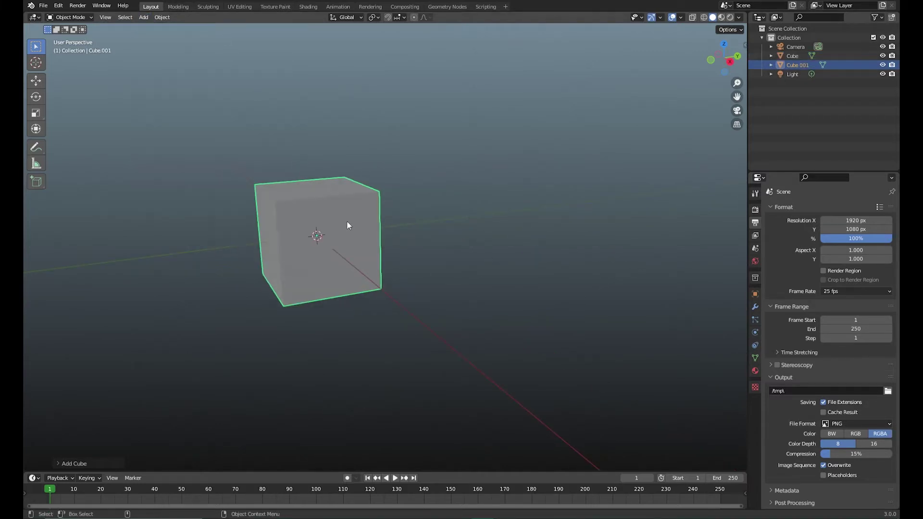
key("shift+space")
key("g")
left_click_drag(352, 234, 622, 263)
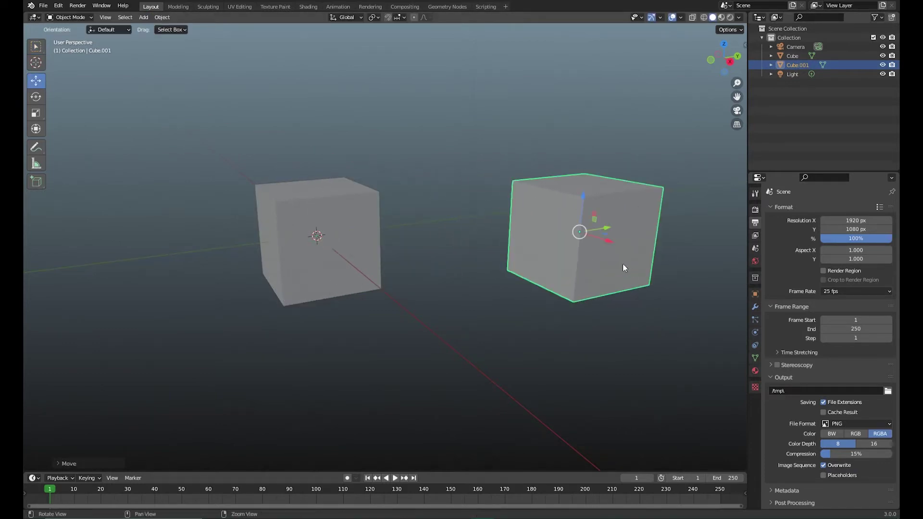
middle_click_drag(622, 263, 555, 284)
scroll(554, 284, "down", 5)
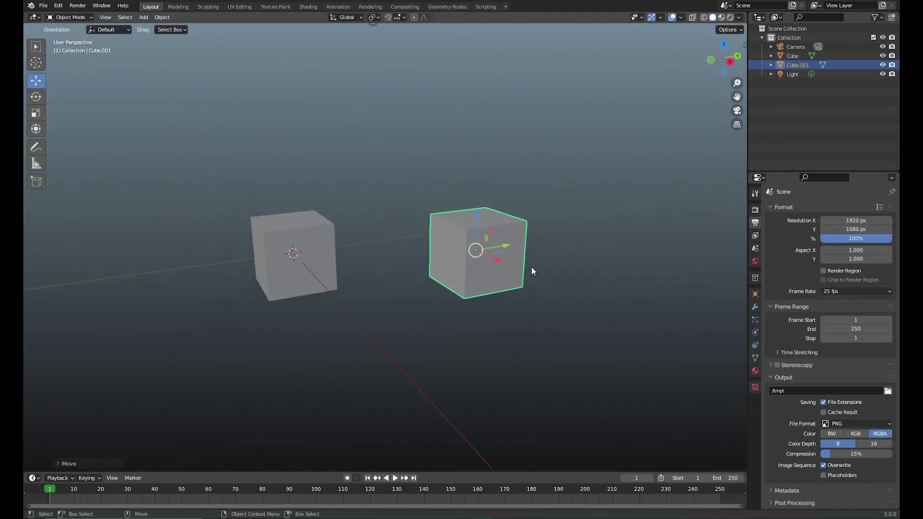
Move the light sideways towards the second cube and deselect it
left_click(377, 111)
middle_click_drag(368, 193, 446, 158)
left_click_drag(438, 126, 478, 128)
scroll(477, 117, "up", 5)
left_click(283, 113)
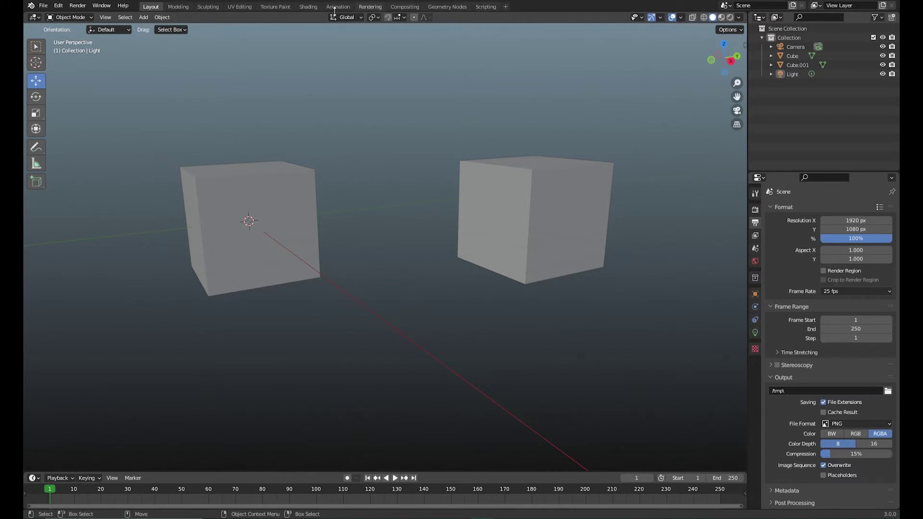
Switch to the Shading workspace and display the 3D viewport in Rendered shading
left_click(308, 7)
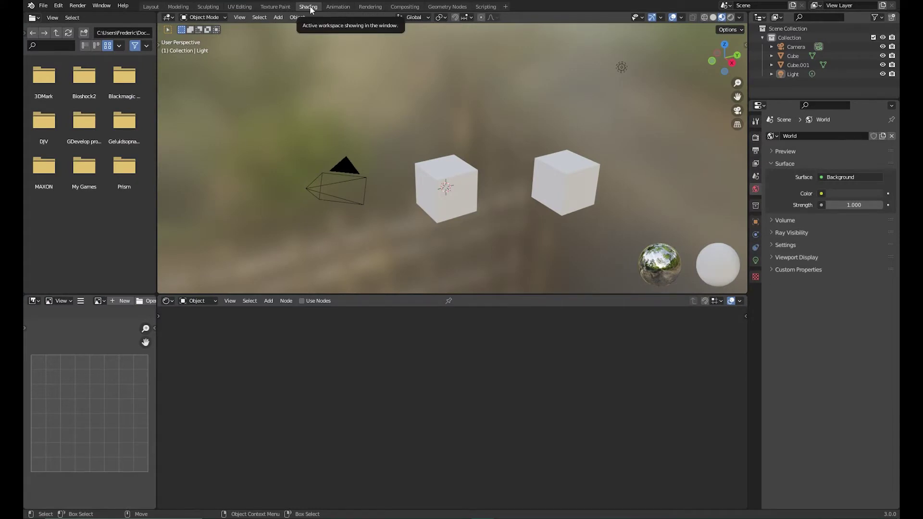
middle_click_drag(558, 186, 492, 200, "shift")
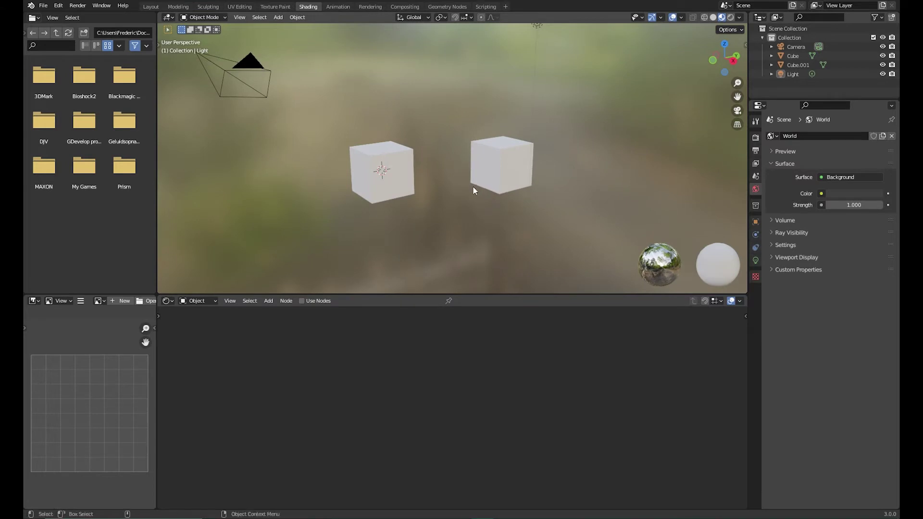
scroll(472, 192, "up", 2)
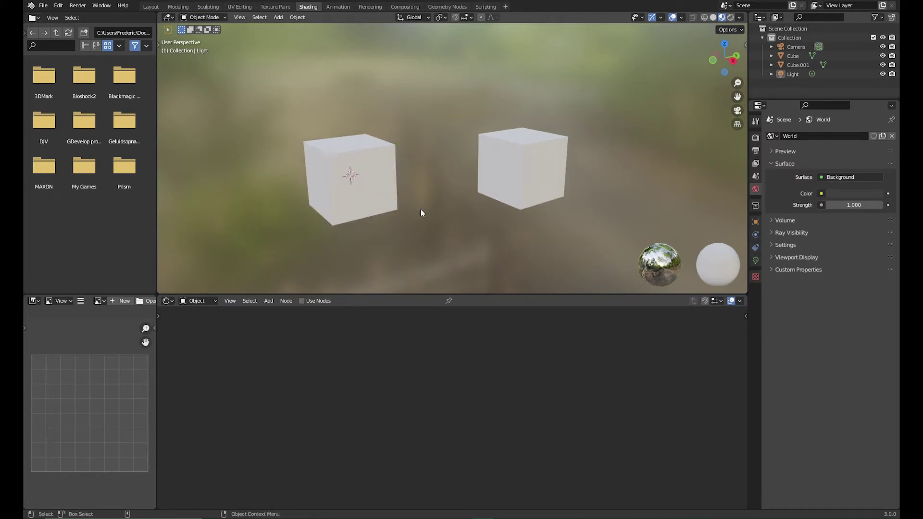
middle_click_drag(497, 169, 513, 193, "shift")
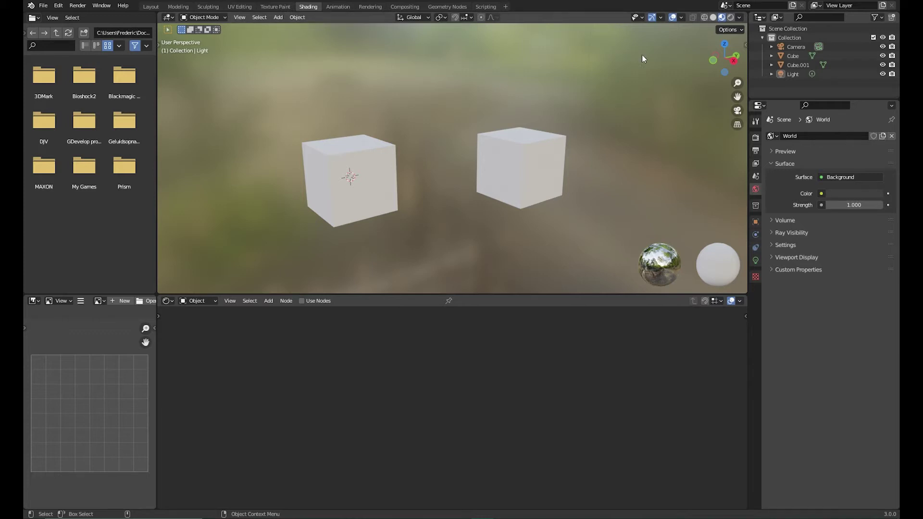
left_click(731, 17)
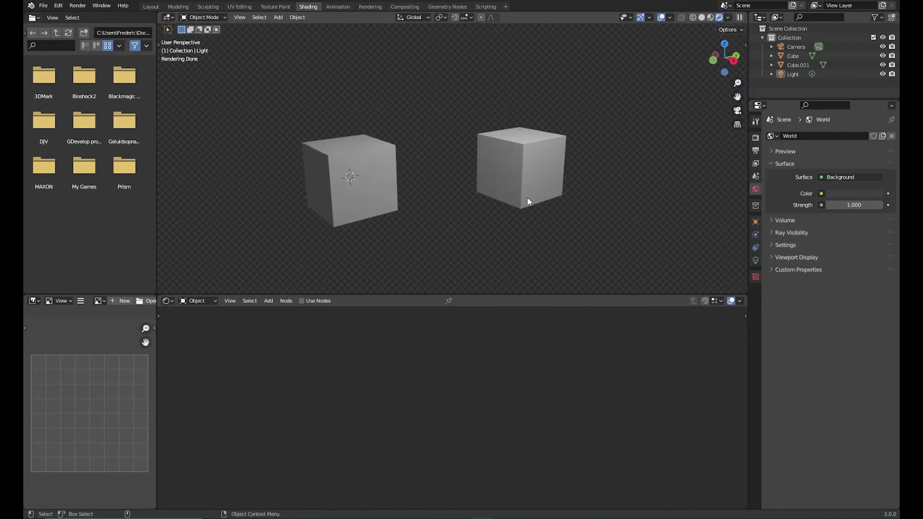
middle_click_drag(527, 198, 473, 216)
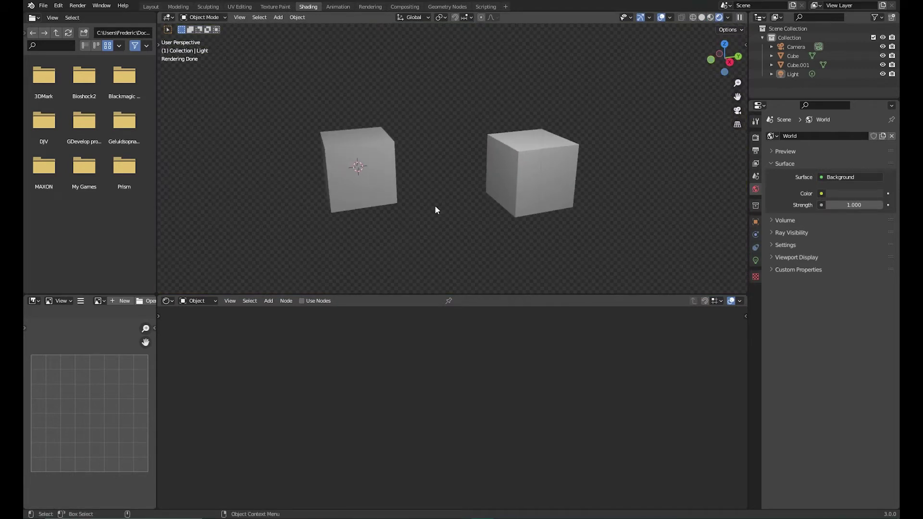
middle_click_drag(404, 218, 454, 211)
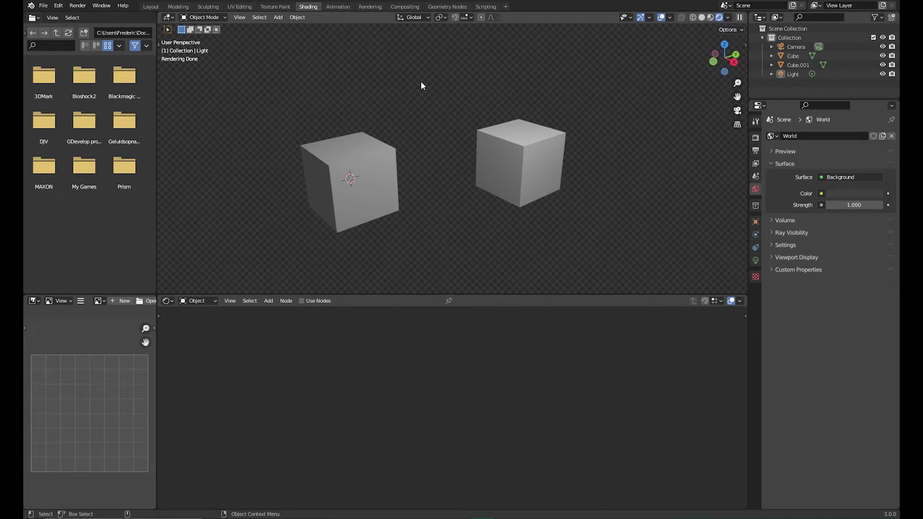
middle_click_drag(449, 128, 410, 144)
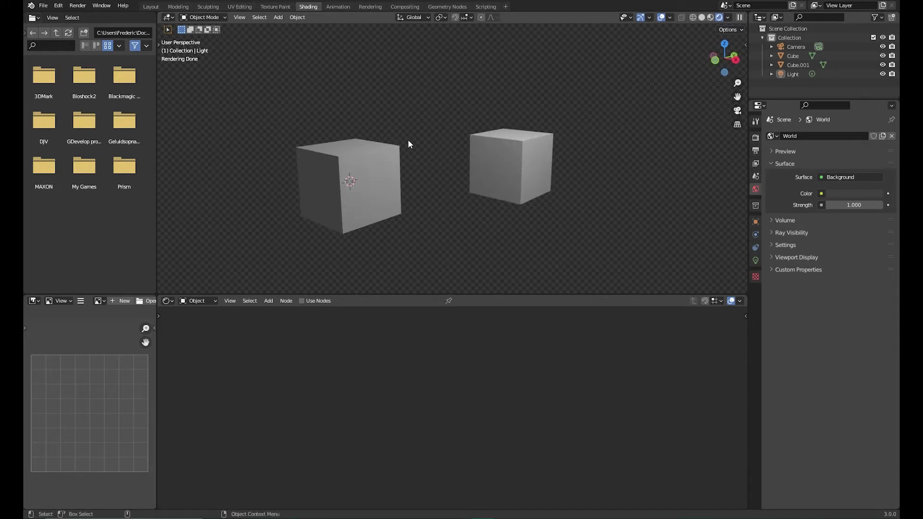
mouse_move(449, 197)
middle_mouse_down()
mouse_move(426, 219)
mouse_move(445, 200)
middle_mouse_up()
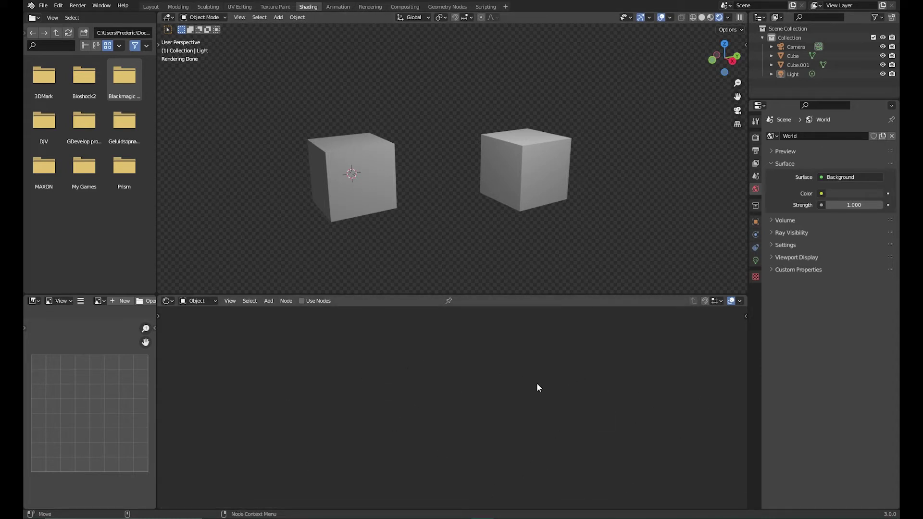
Create a new material on the first cube, the one at the origin
left_click(386, 208)
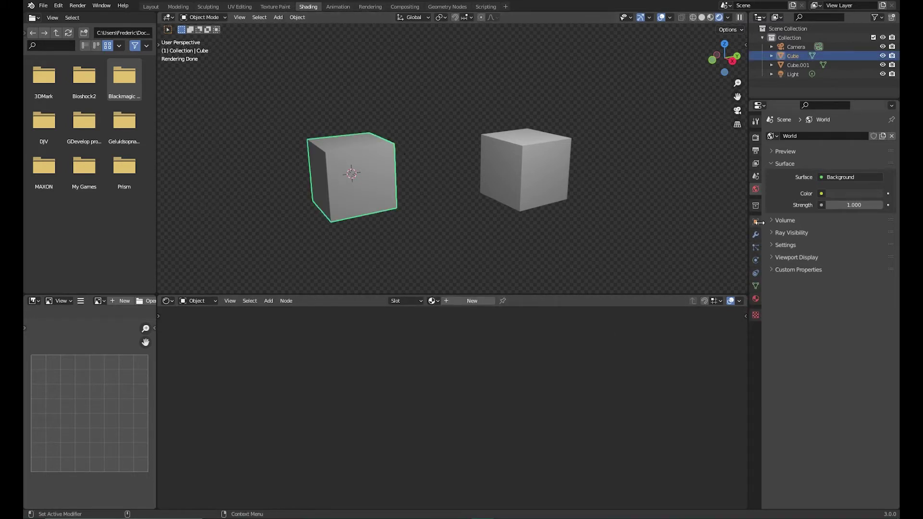
left_click(755, 299)
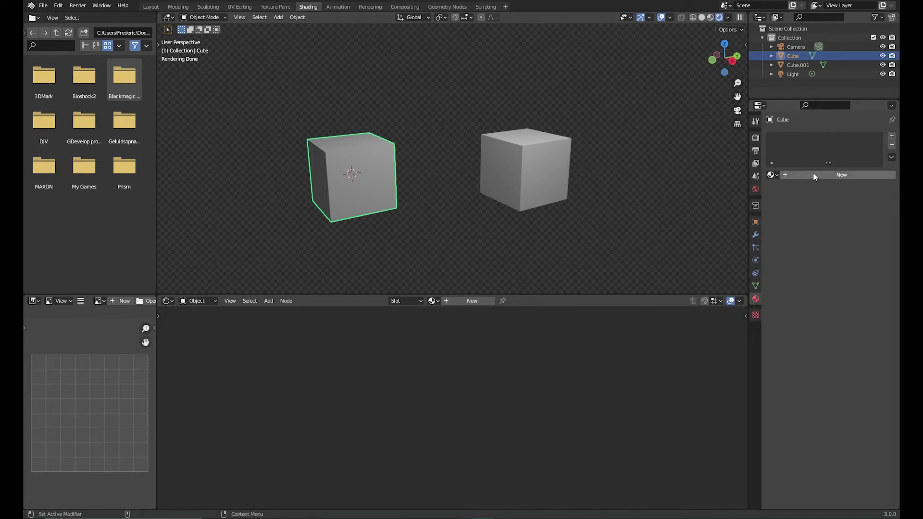
left_click(840, 175)
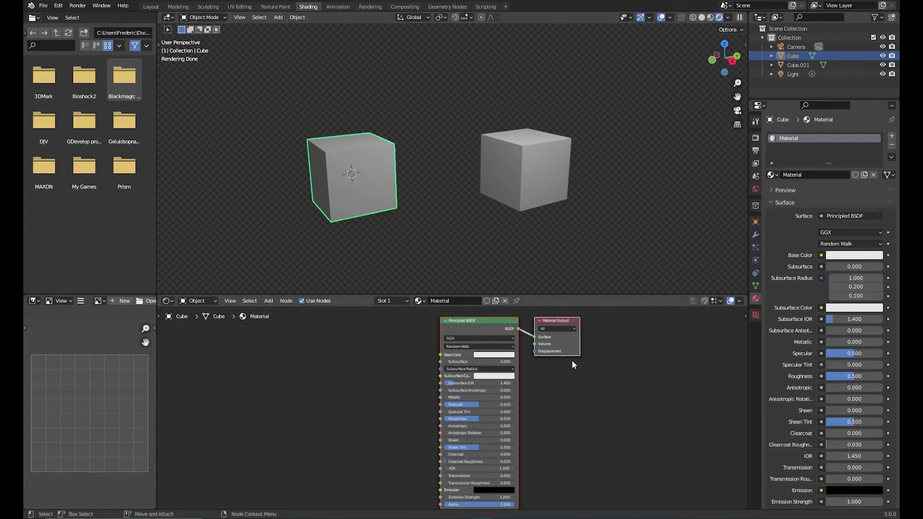
left_click(269, 300)
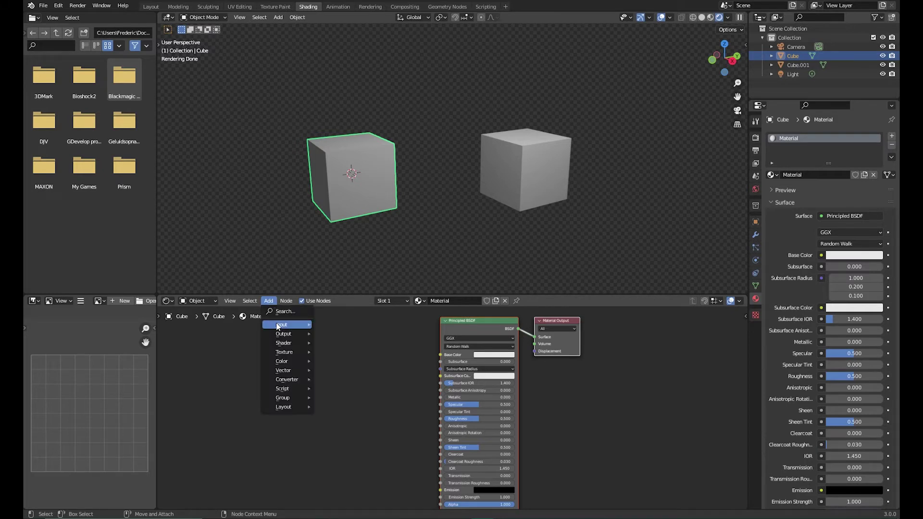
mouse_move(284, 344)
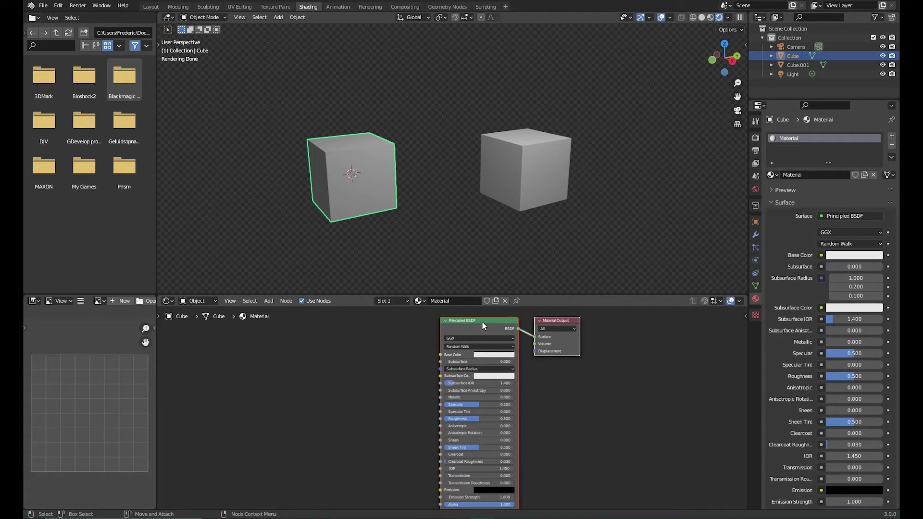
Space the Principled BSDF and Material Output nodes apart and set the first cube's Base Color to blue
left_click_drag(555, 319, 651, 332)
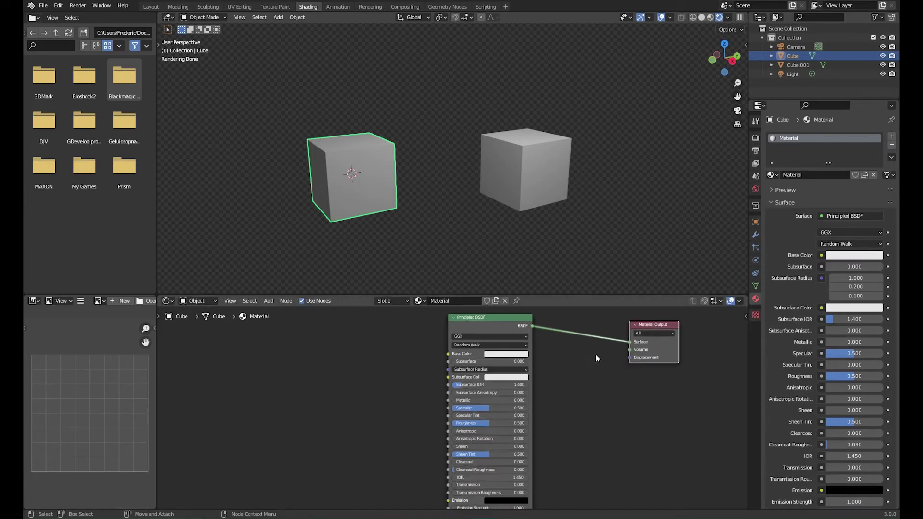
scroll(595, 354, "up", 1)
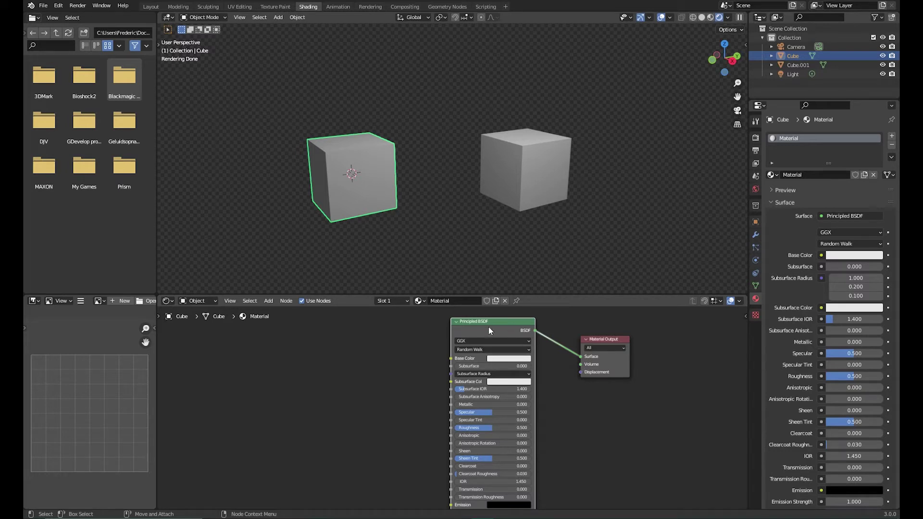
left_click_drag(486, 327, 459, 329)
left_click(482, 361)
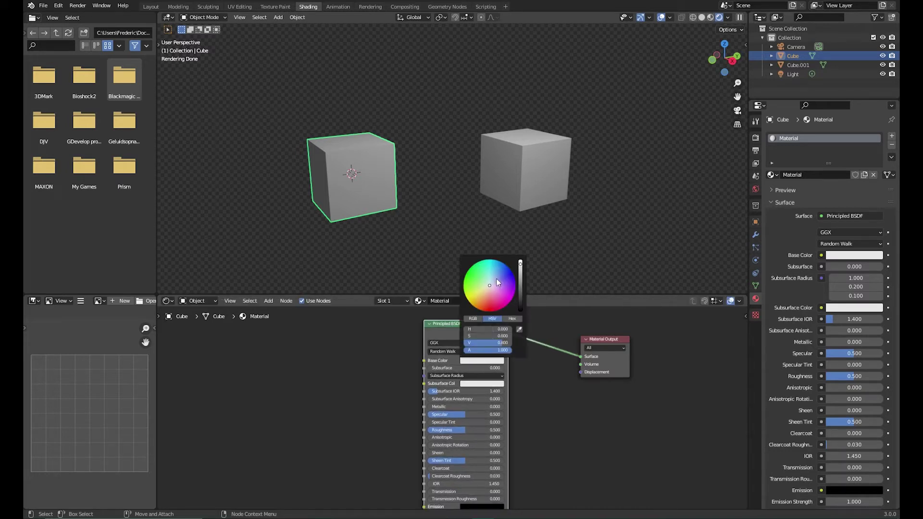
left_click(473, 294)
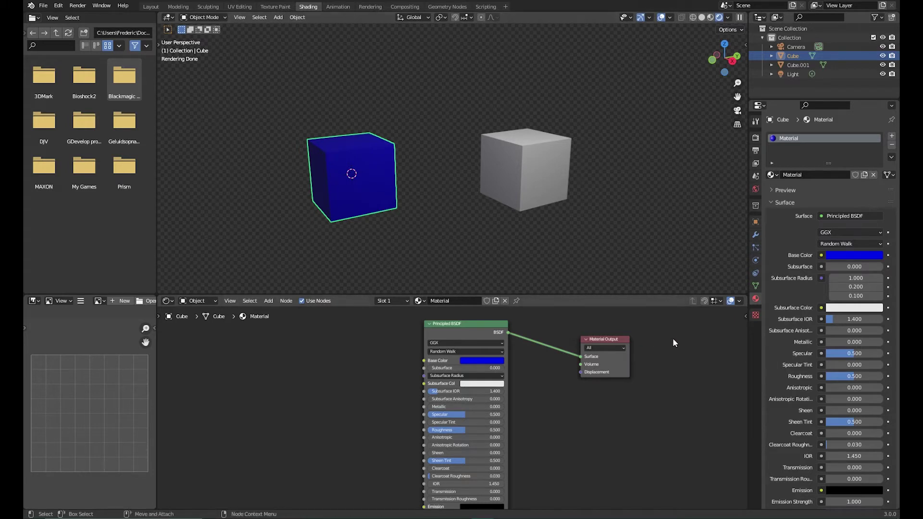
Assign the first cube's existing material, Material, to the second cube and deselect it
left_click(534, 190)
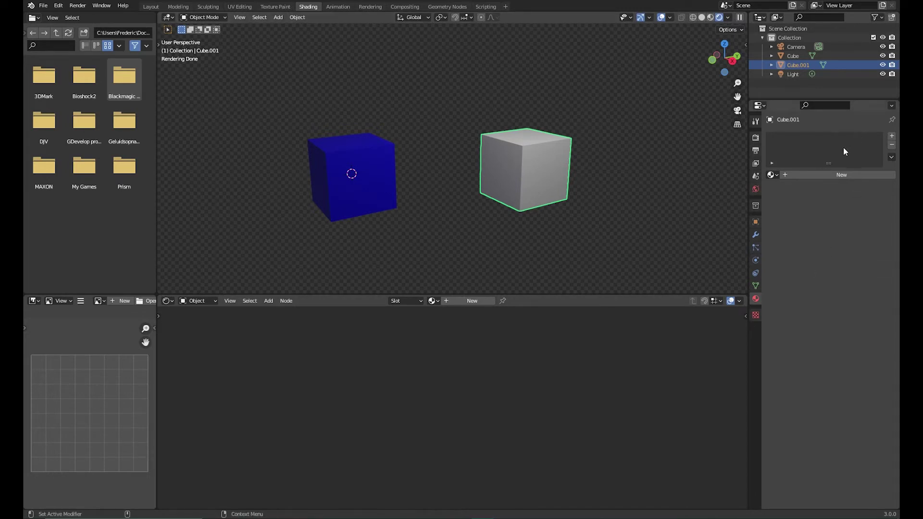
left_click(773, 174)
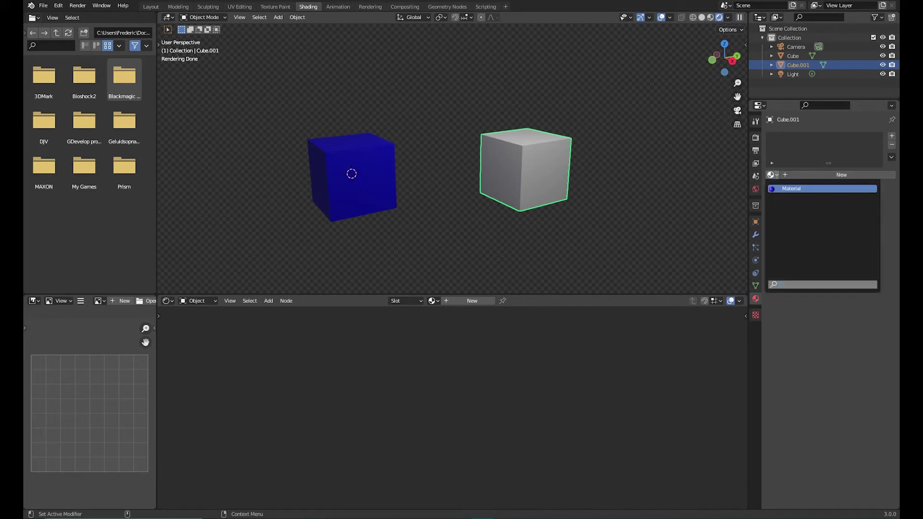
left_click(789, 189)
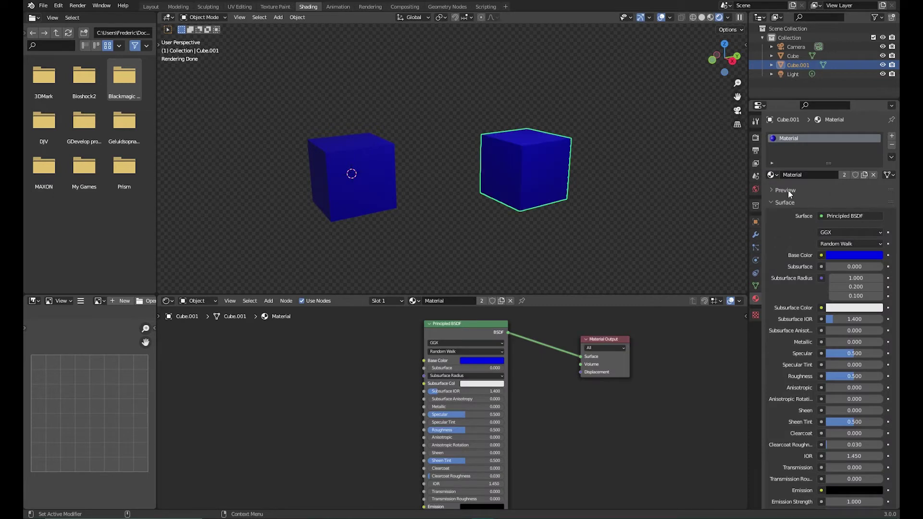
left_click(434, 194)
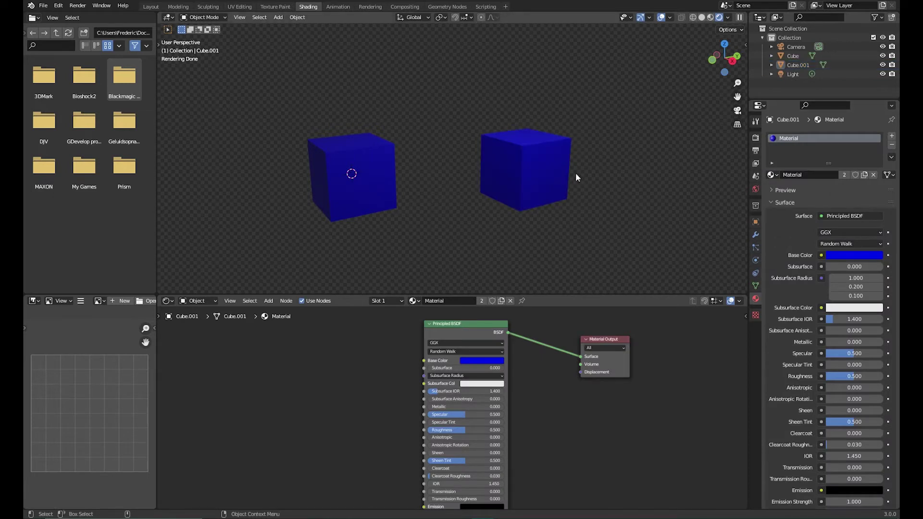
Change the Base Color of the shared material to red through the second cube's Principled BSDF node
left_click(517, 175)
left_click(487, 360)
left_click_drag(495, 275, 489, 313)
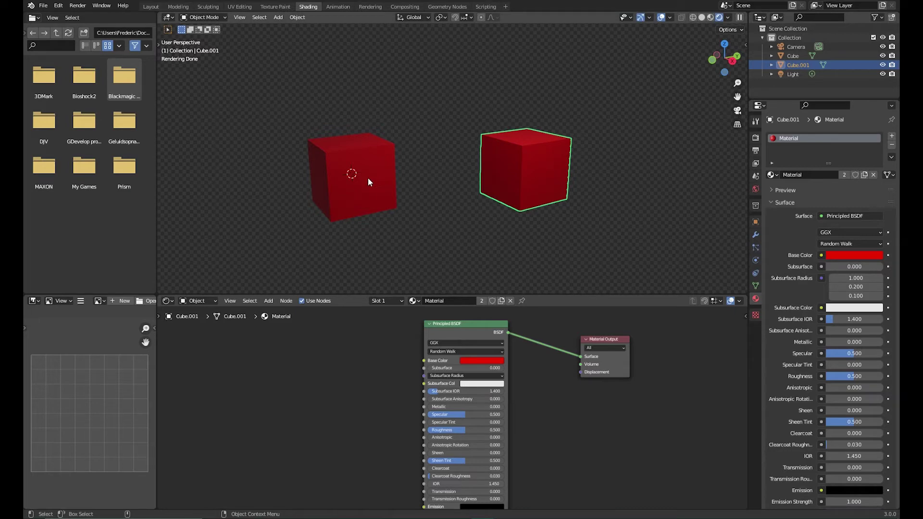
Replace the second cube's shared material with a new material of its own that has a green Base Color
left_click(891, 145)
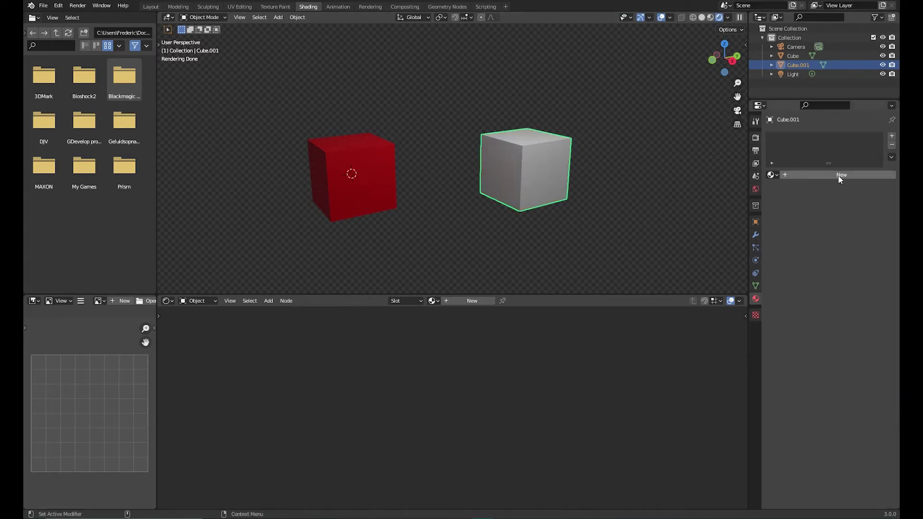
left_click(838, 175)
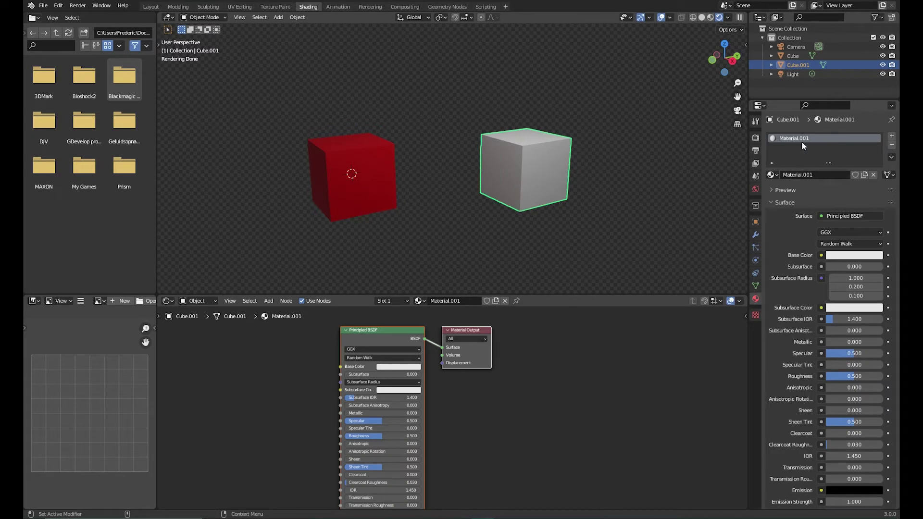
left_click(412, 366)
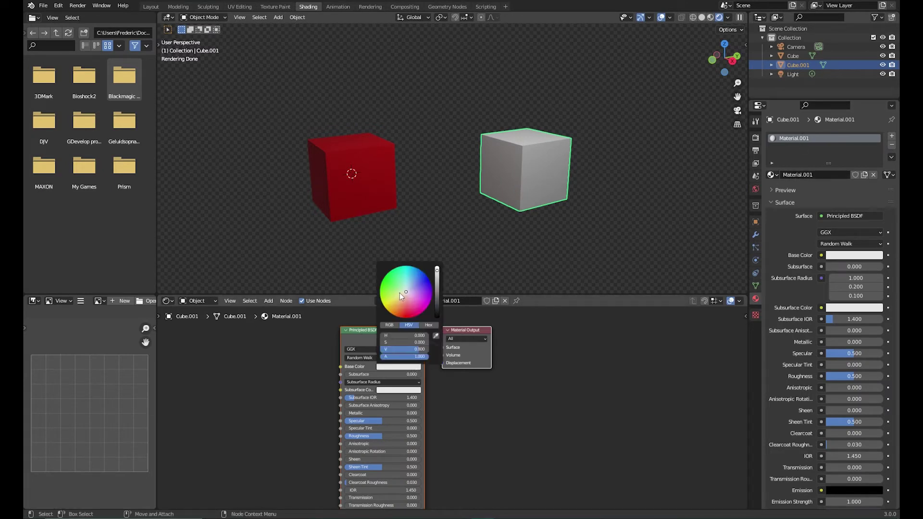
left_click_drag(400, 293, 385, 285)
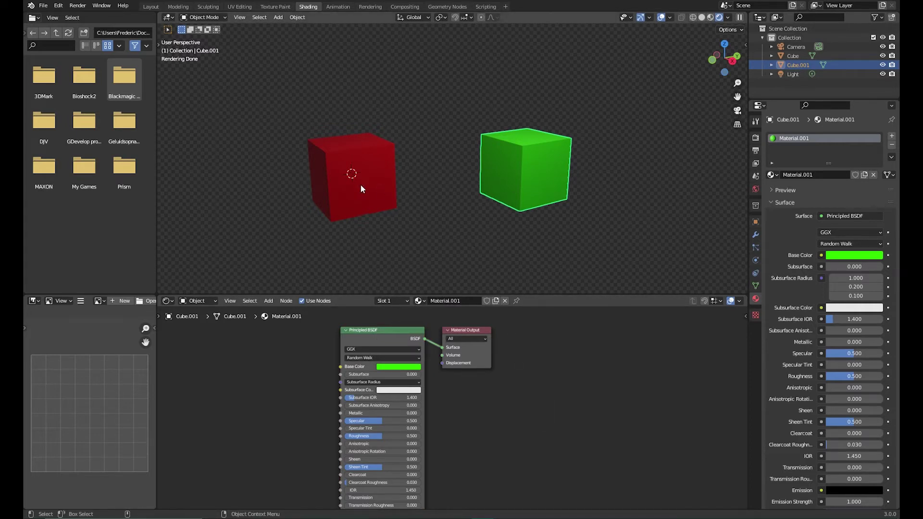
middle_click_drag(422, 338, 534, 328)
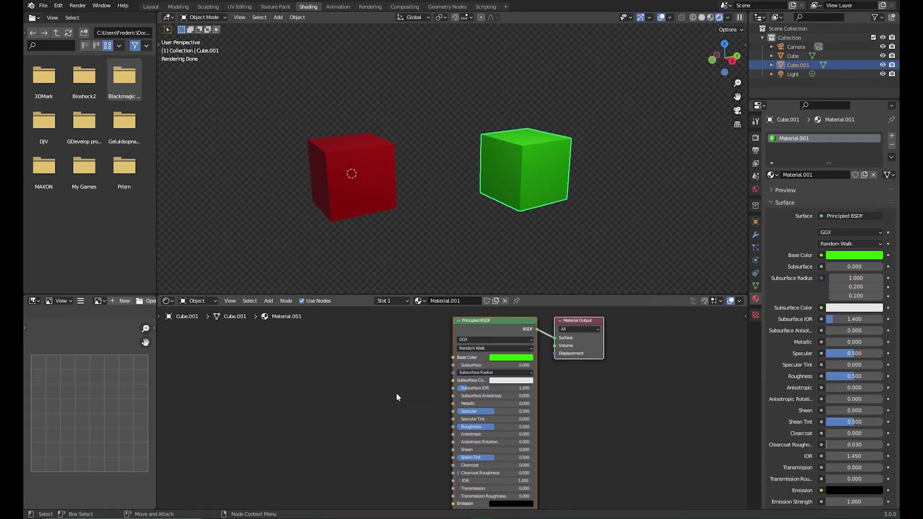
left_click(268, 302)
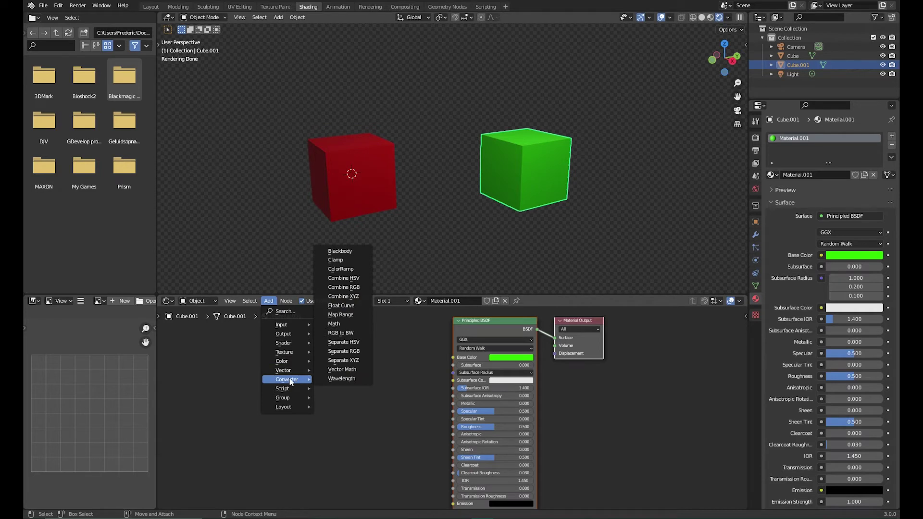
mouse_move(288, 399)
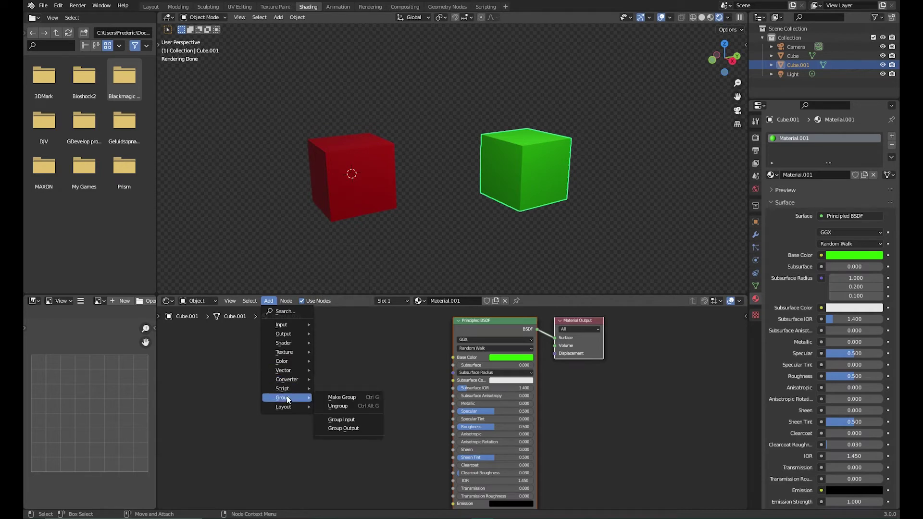
left_click(354, 350)
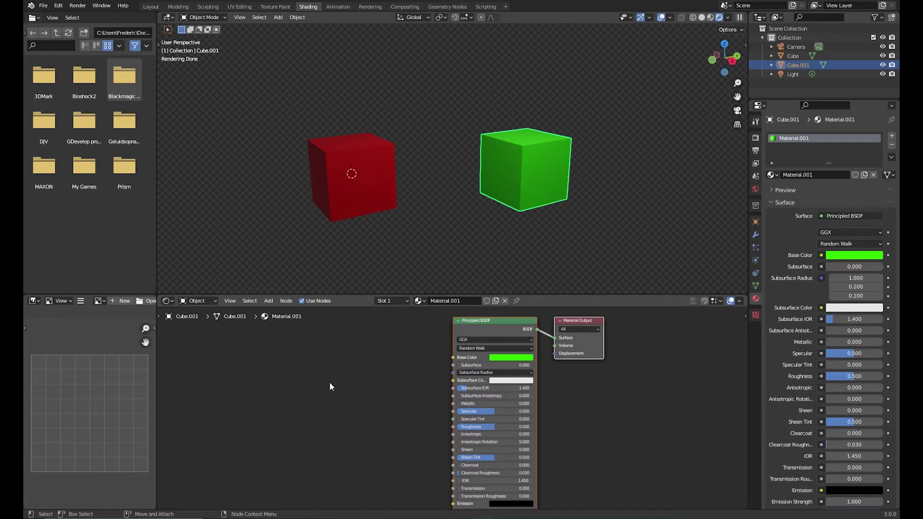
Add an Image Texture node to the second cube's material and connect its Color output to the Principled BSDF's Base Color
key("shift+a")
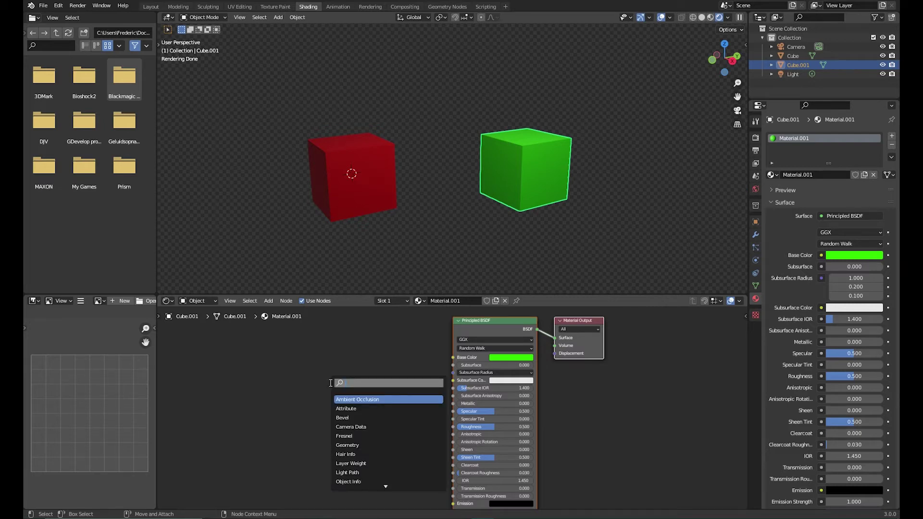
type("imag")
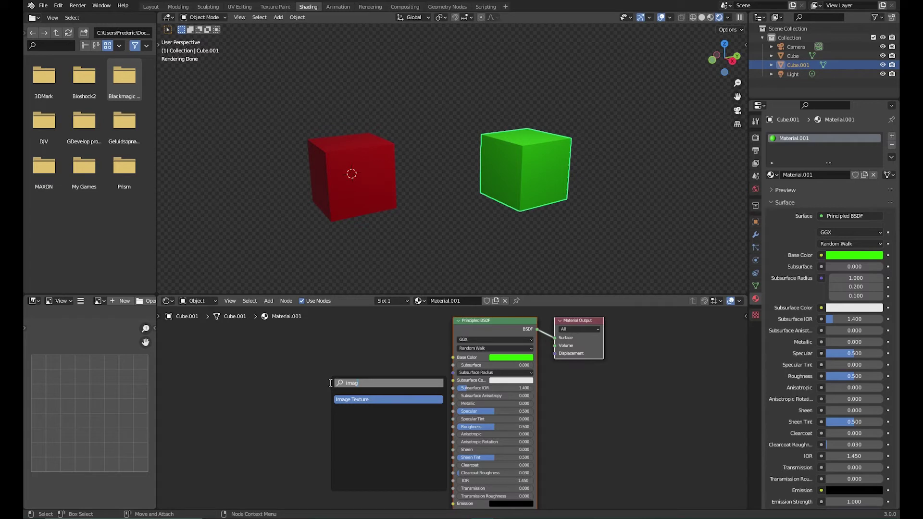
key("Return")
left_click(308, 357)
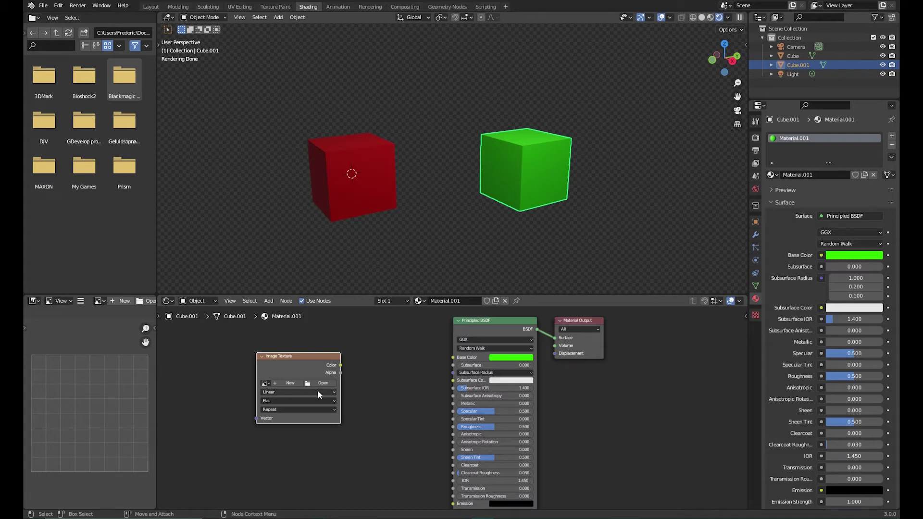
left_click_drag(341, 366, 461, 355)
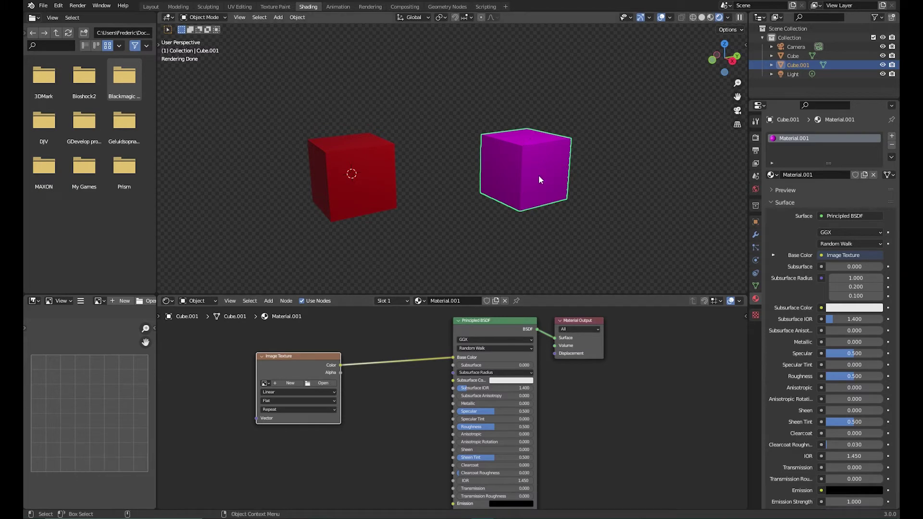
Load wood1.jpg from E:\ImageLibrary\Wood into the Image Texture node
left_click(330, 383)
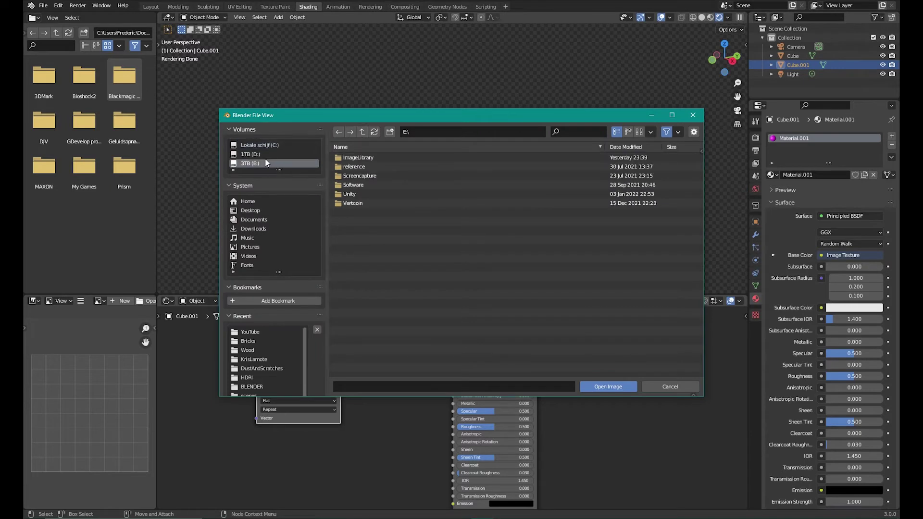
double_click(362, 157)
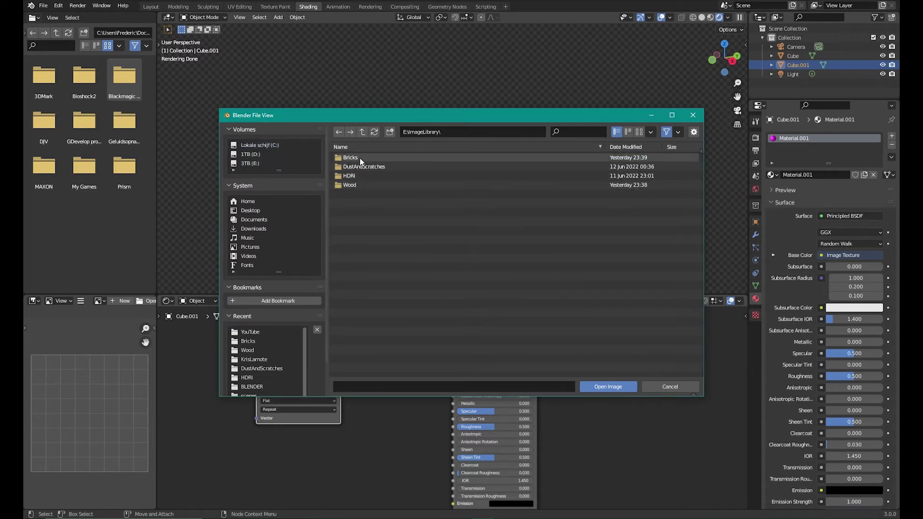
double_click(360, 184)
left_click(365, 157)
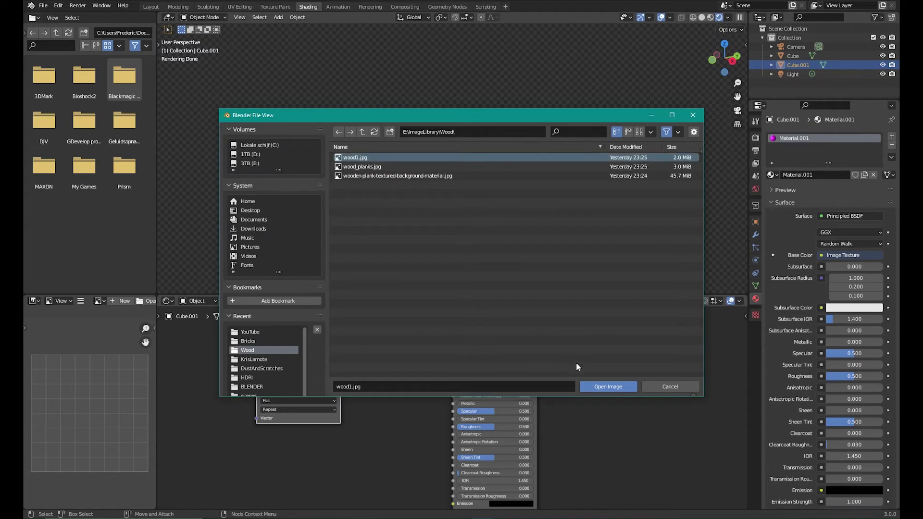
left_click(607, 387)
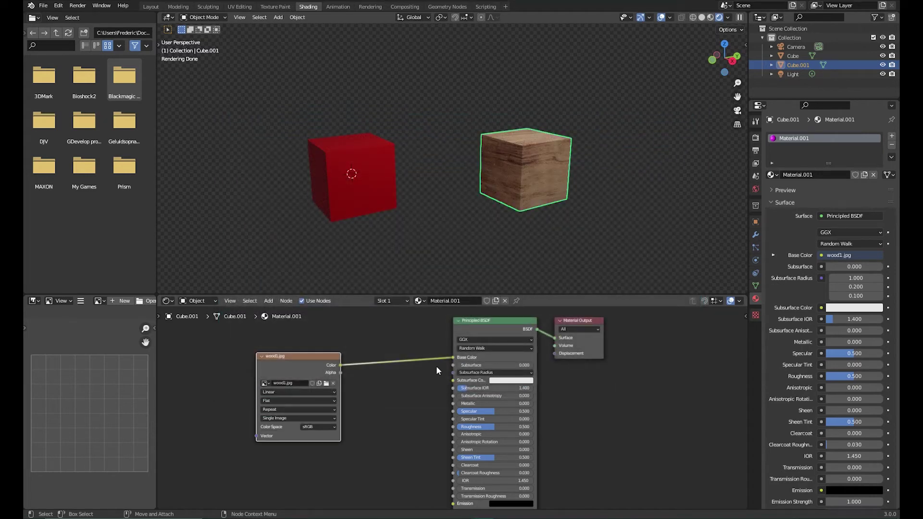
mouse_move(564, 201)
middle_mouse_down()
mouse_move(569, 210)
mouse_move(519, 228)
mouse_move(568, 212)
middle_mouse_up()
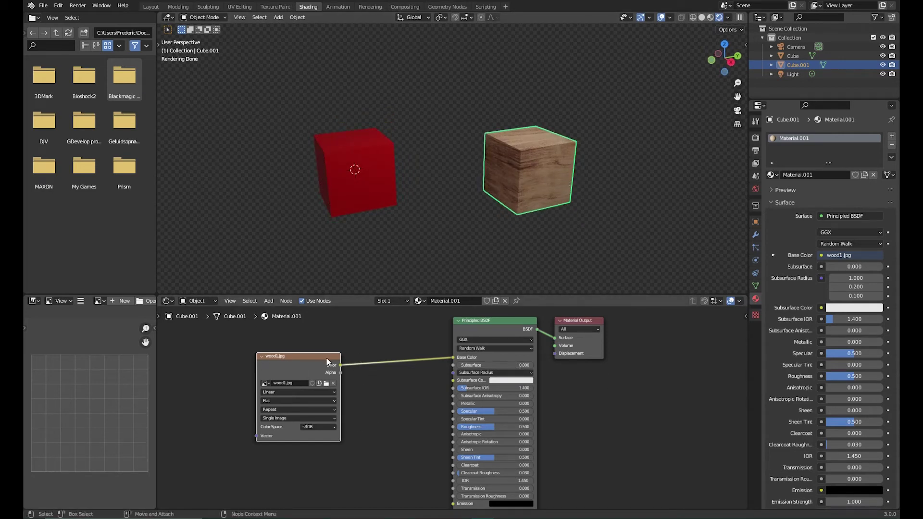
Insert a Hue/Saturation node between the wood texture and the Principled BSDF's Base Color, and set its Hue to 0.8
left_click_drag(327, 361, 305, 364)
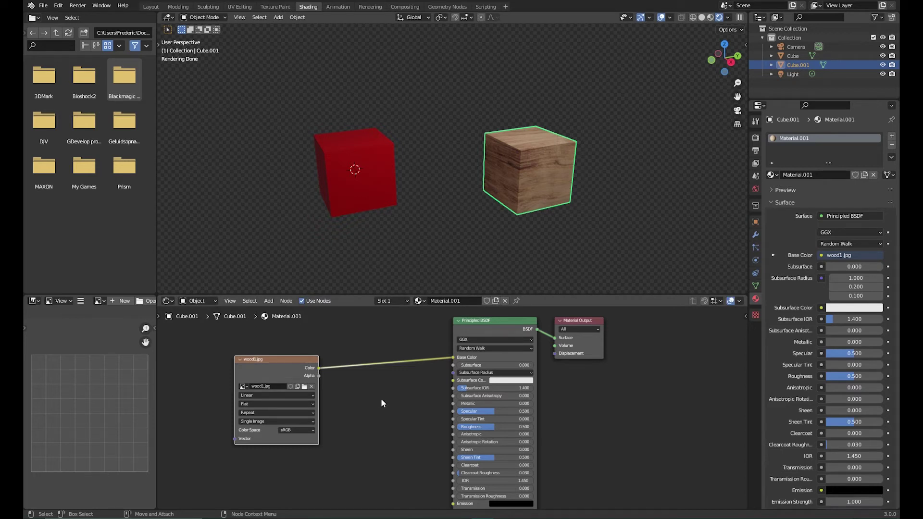
key("shift+a")
type("hue")
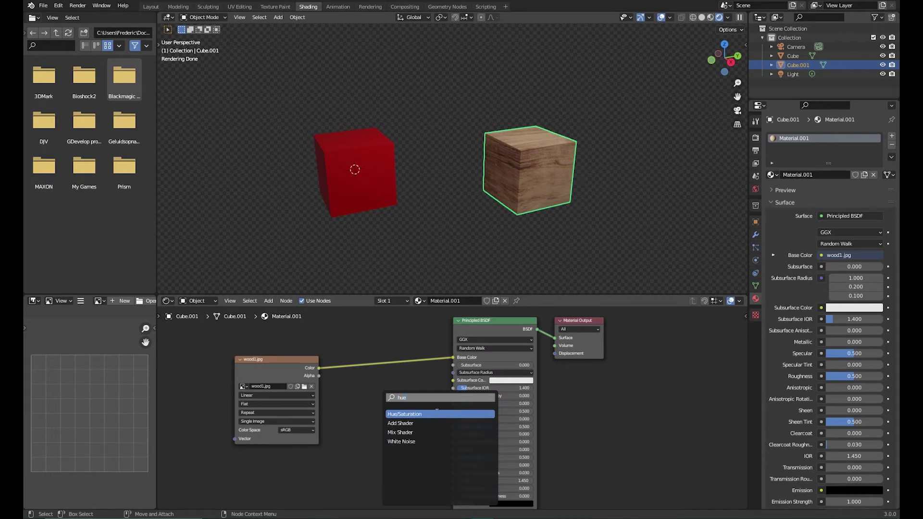
key("Return")
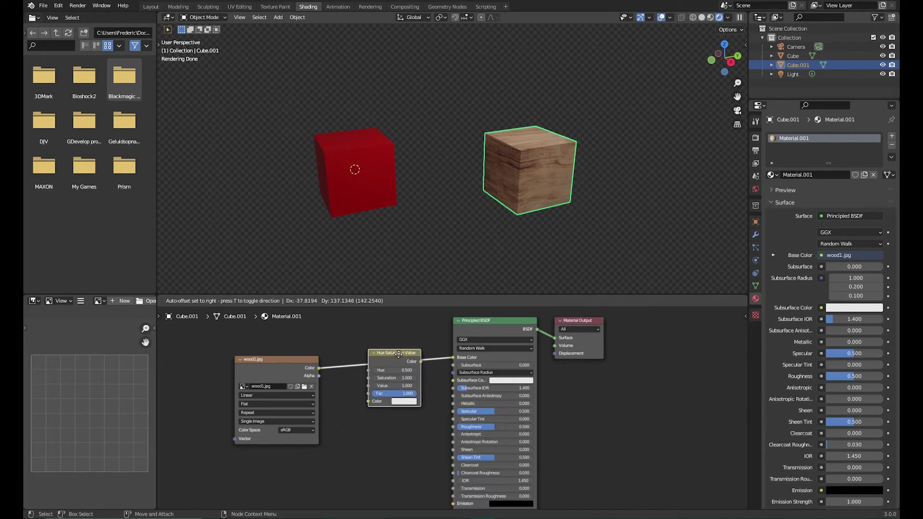
left_click(397, 351)
left_click_drag(406, 369, 435, 369)
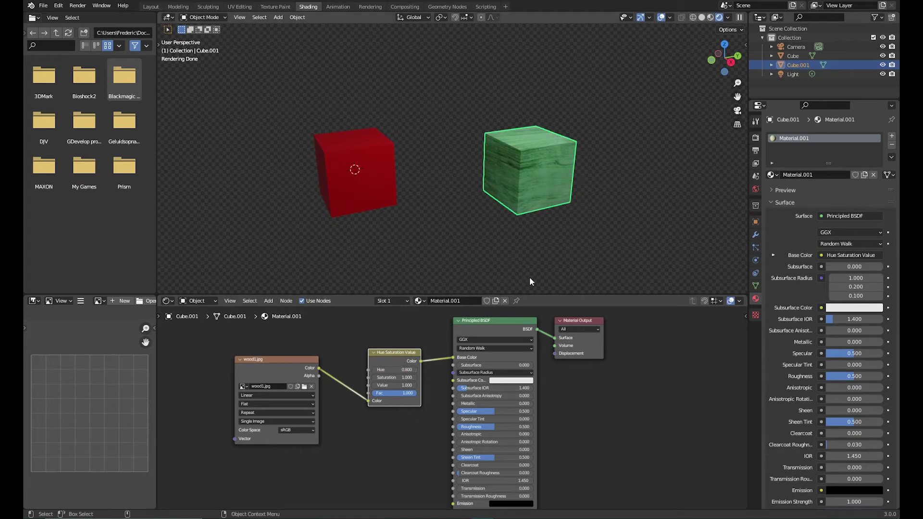
left_click(385, 458)
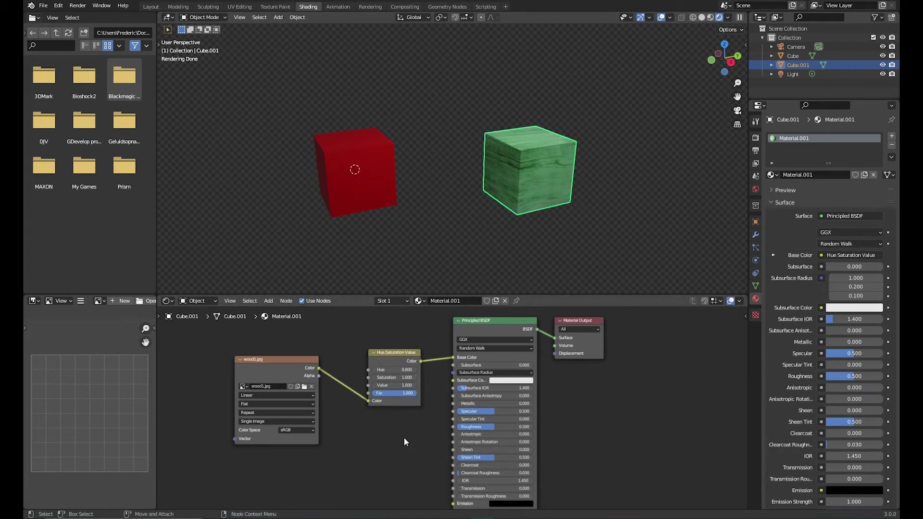
Detach the Hue Saturation Value node by linking the wood texture directly to Base Color, and drop the node back onto that link
left_click_drag(393, 356, 395, 402)
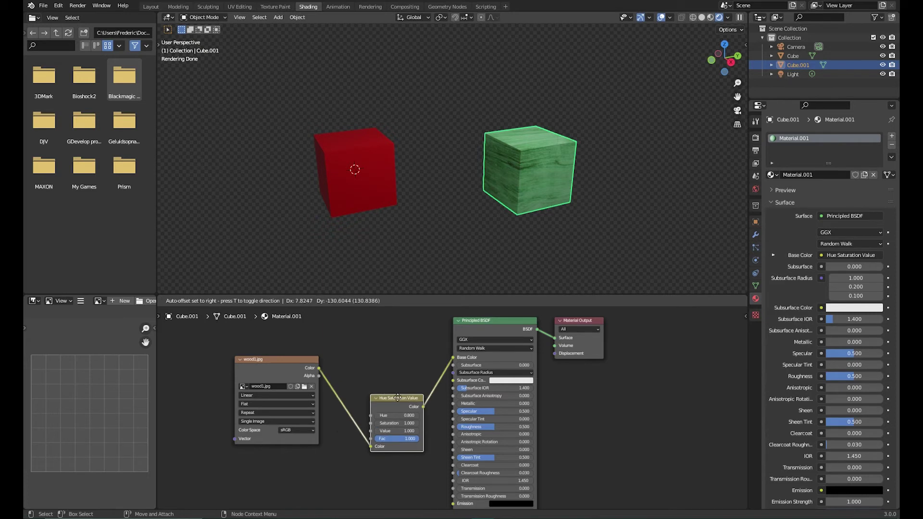
left_click_drag(318, 367, 452, 358)
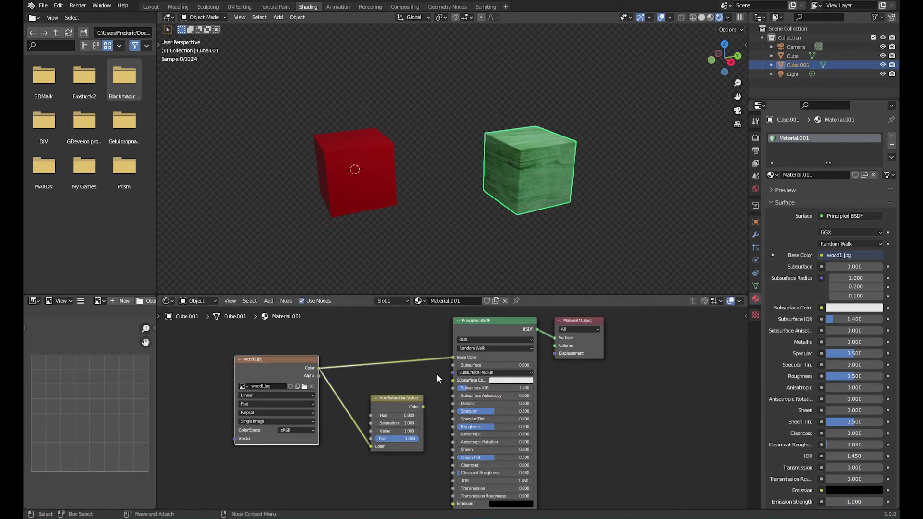
left_click_drag(370, 447, 355, 434)
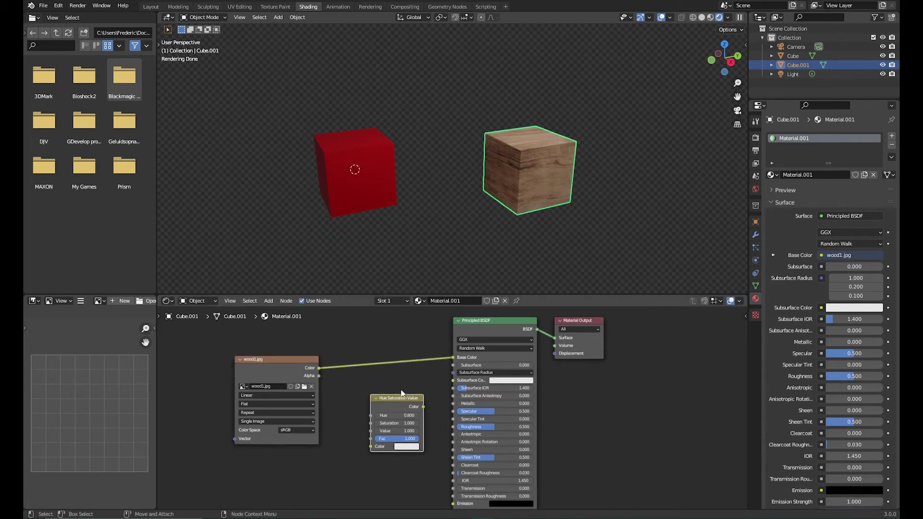
left_click_drag(402, 401, 399, 357)
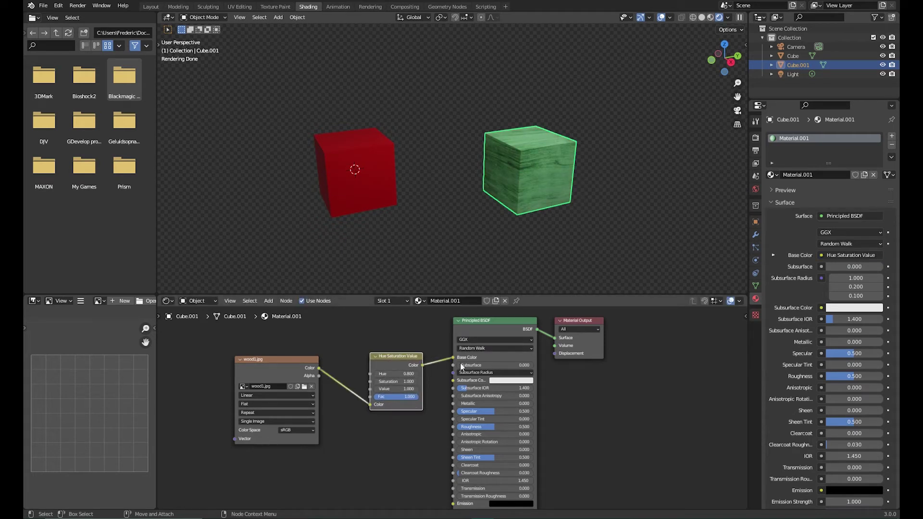
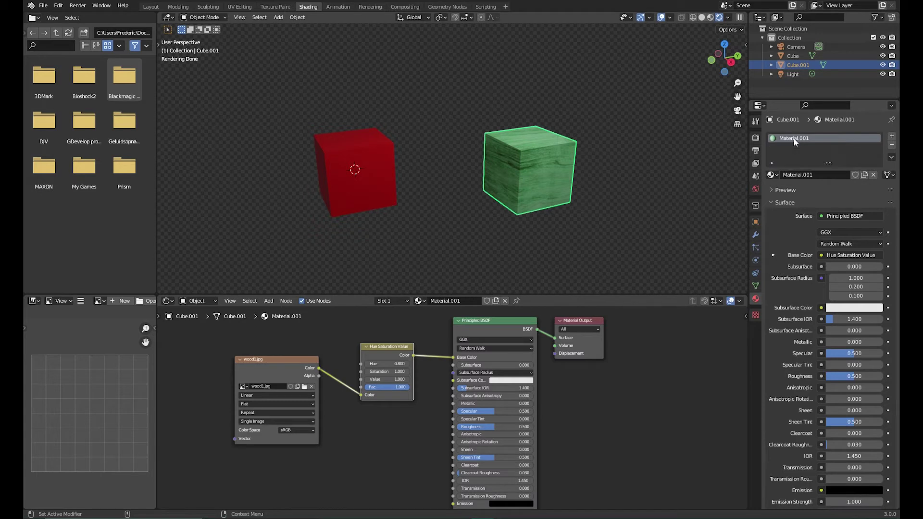
Rename the second cube's material to Wood and the first cube's material to Brick
type("Wood")
key("Return")
left_click(382, 192)
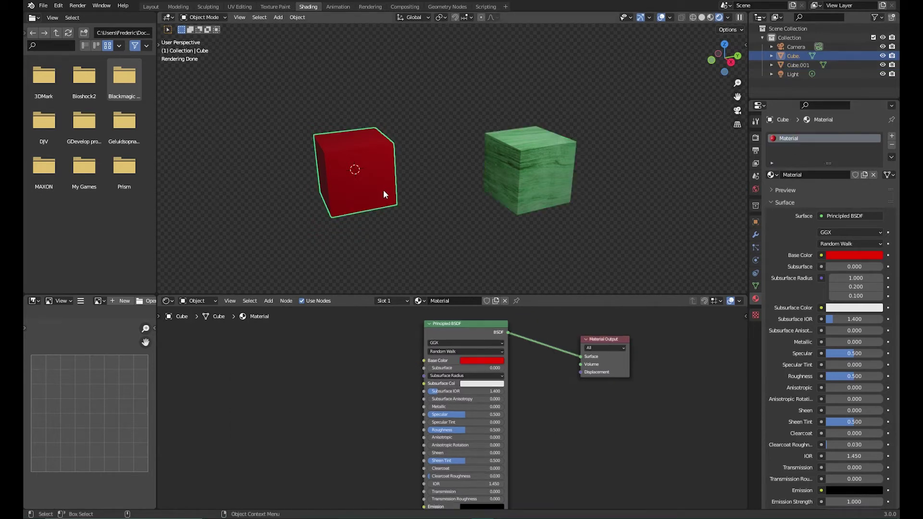
double_click(795, 139)
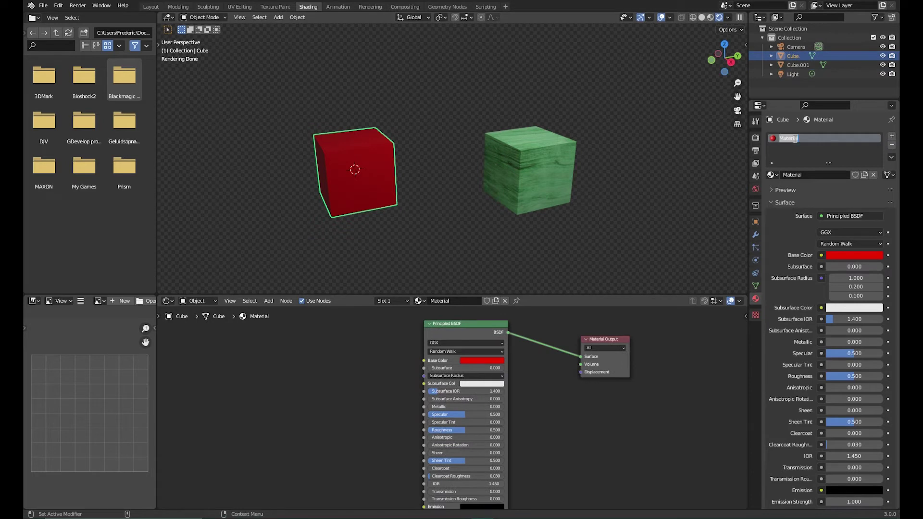
type("Brick")
key("Return")
Add an Image Texture node to the Brick material beside its Principled BSDF node
key("shift+a")
left_click(310, 400)
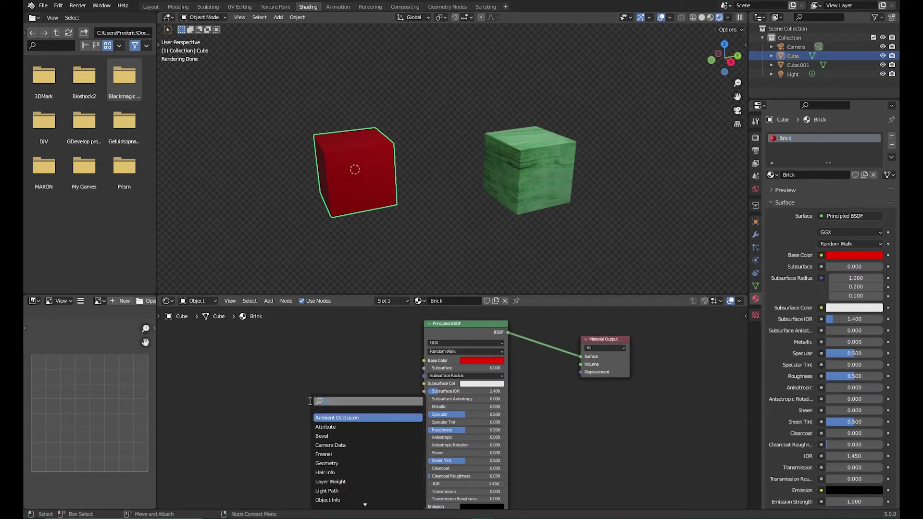
type("image")
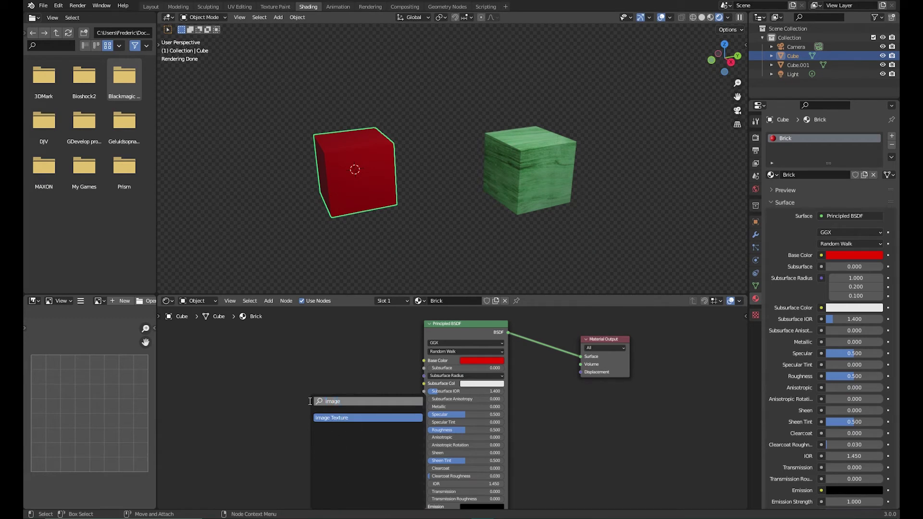
key("Return")
left_click_drag(337, 400, 277, 353)
Load Bricks.jpg from the ImageLibrary on drive E into the Image Texture node and connect its Color output to Base Color
left_click(319, 387)
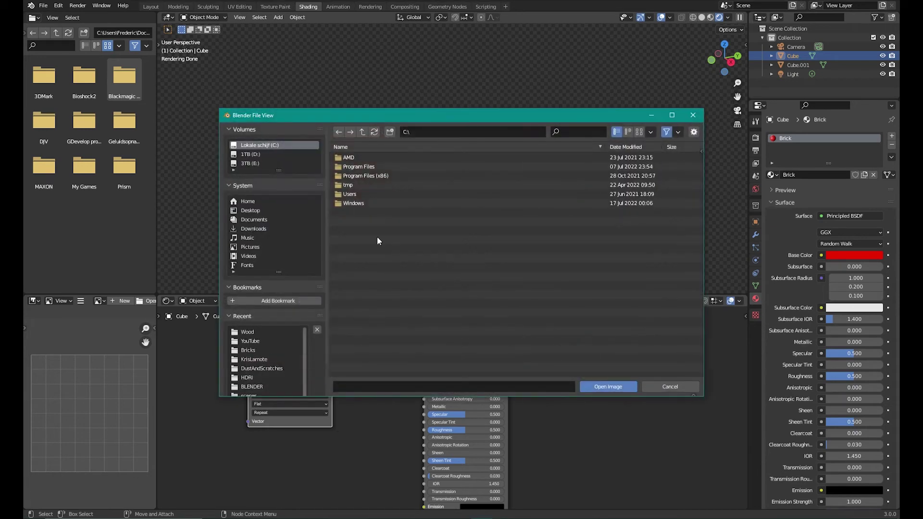
left_click(249, 164)
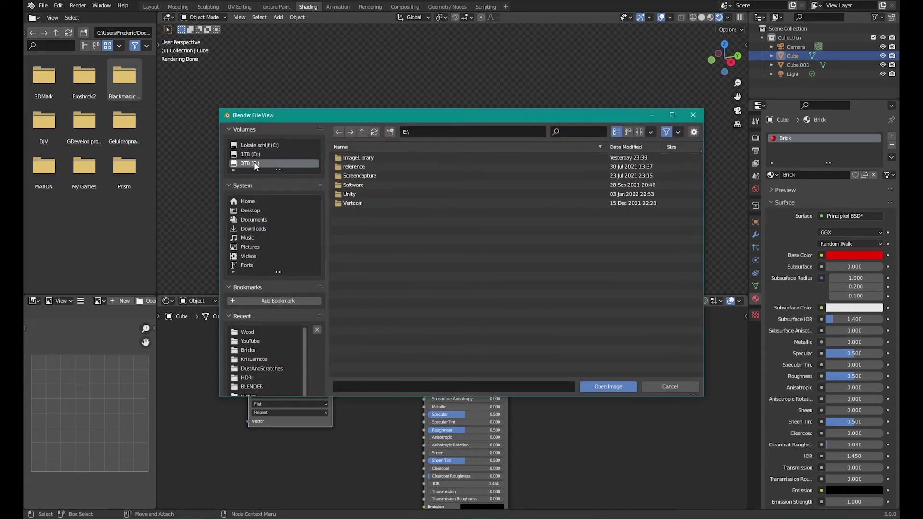
left_click(368, 157)
double_click(364, 158)
double_click(355, 157)
left_click_drag(331, 368, 424, 360)
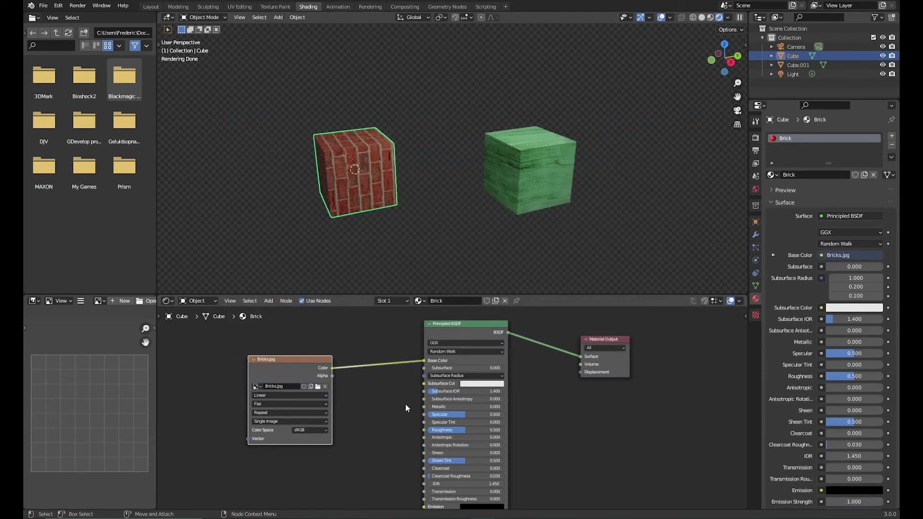
Enlarge the material slot list and give the second cube a second slot holding the existing Brick material
left_click_drag(789, 164, 789, 182)
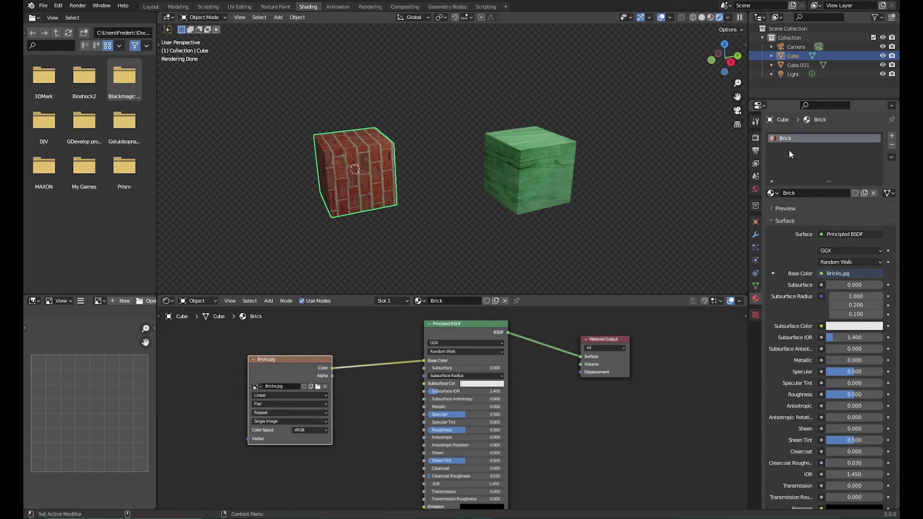
left_click(539, 167)
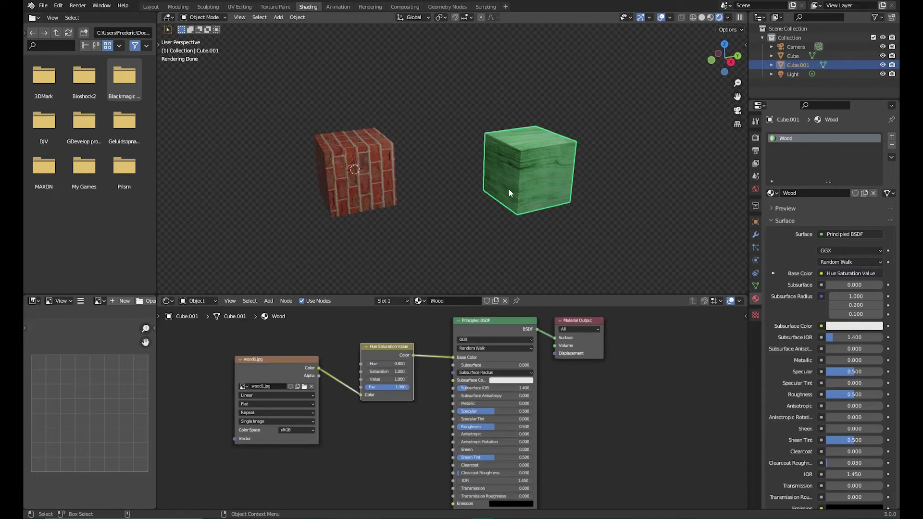
left_click(891, 136)
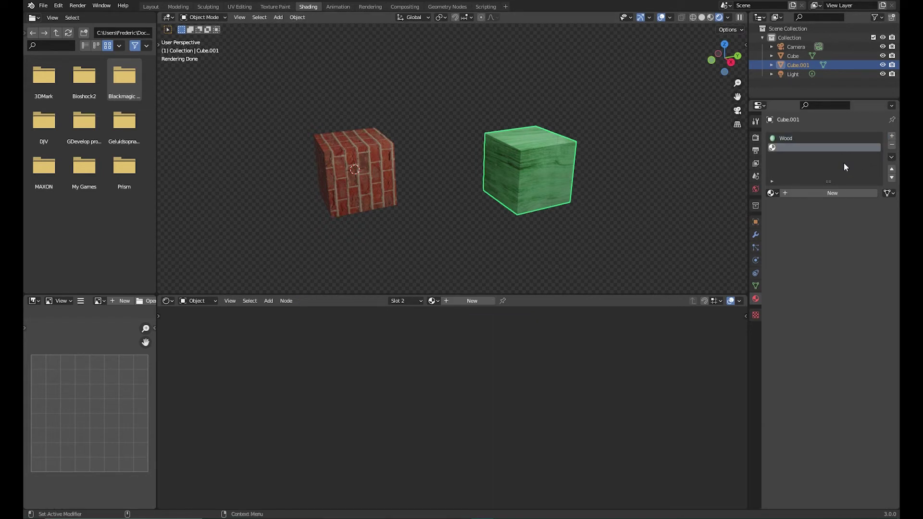
left_click(772, 193)
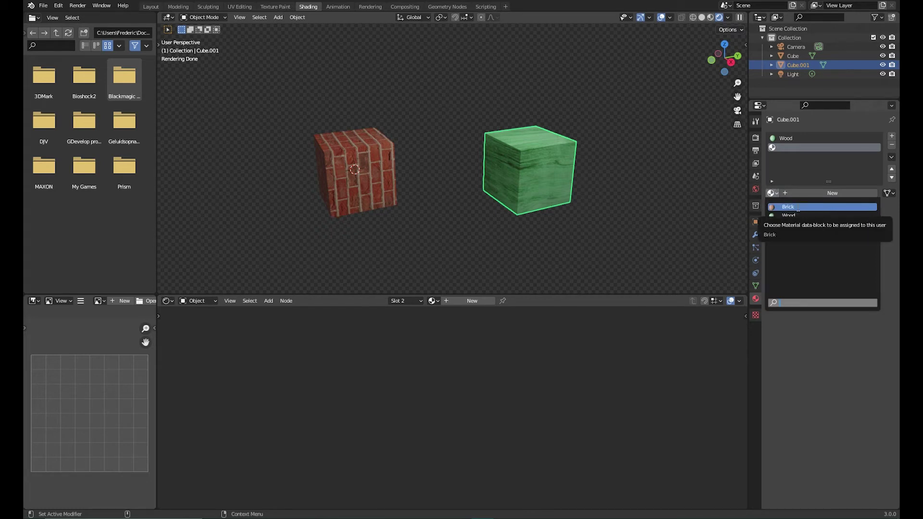
left_click(797, 207)
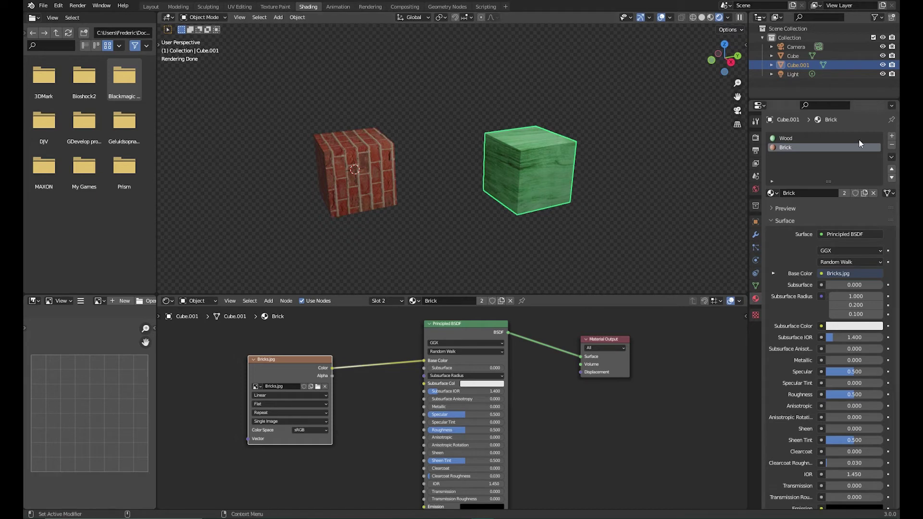
Switch between the second cube's Wood and Brick slots to compare their node setups
left_click(837, 137)
left_click(830, 148)
left_click(824, 138)
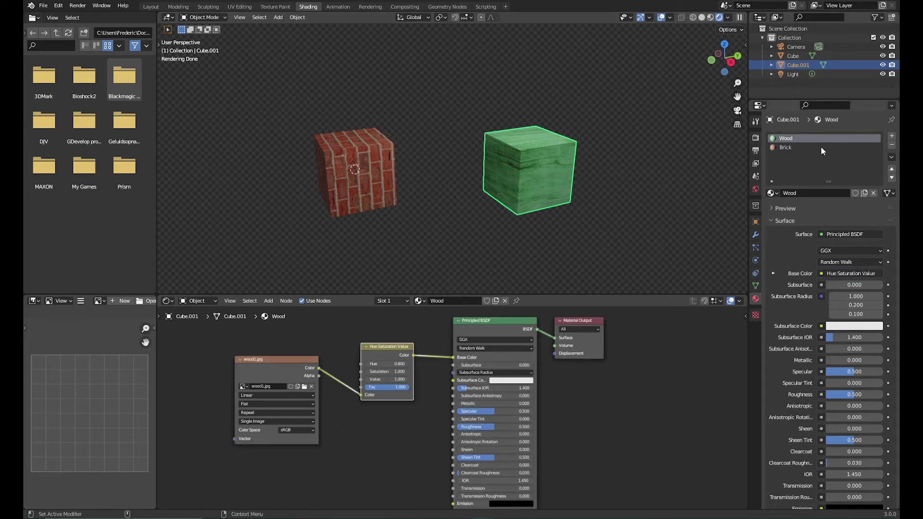
Alternate between the second cube's Wood and Brick slots to review each material's shader nodes
left_click(819, 149)
left_click(819, 138)
left_click(812, 149)
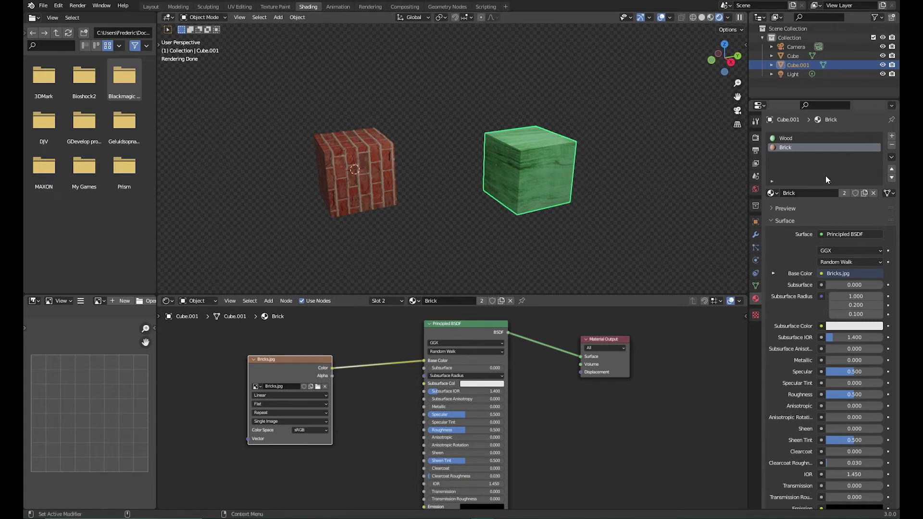
left_click(806, 137)
left_click(800, 147)
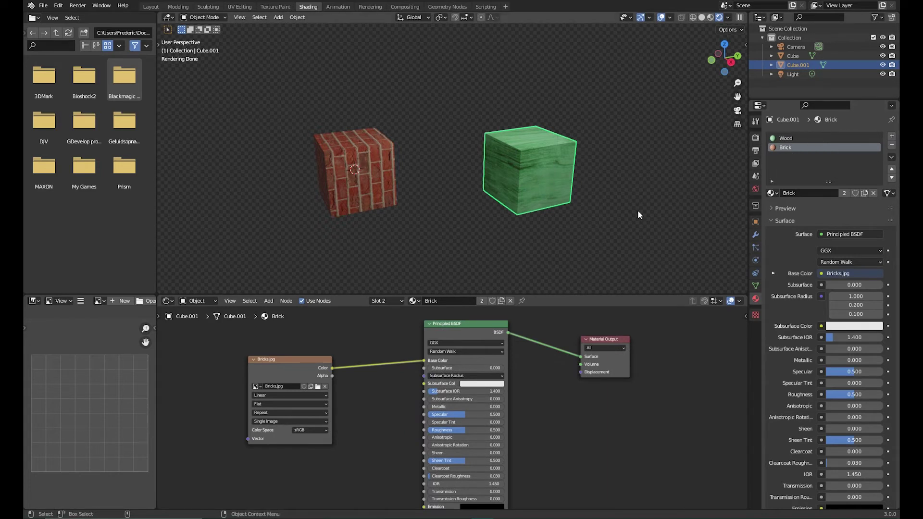
In Edit Mode, select one side face of the second cube and assign the Brick material to it
key("Tab")
left_click(545, 175)
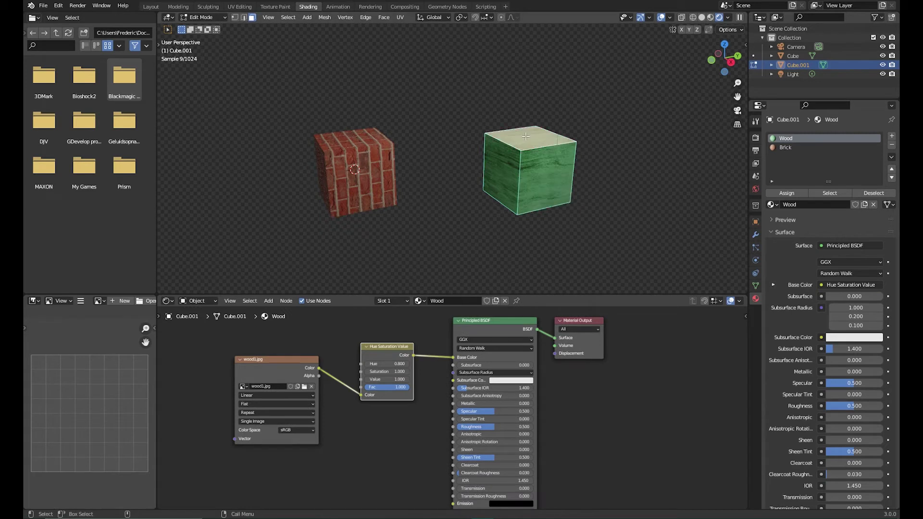
left_click(501, 176)
middle_click_drag(629, 196, 525, 246)
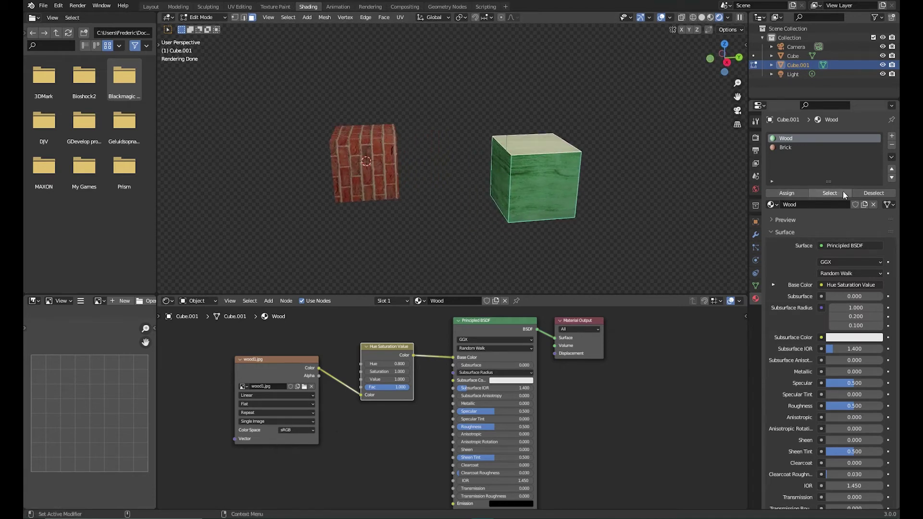
left_click(556, 196)
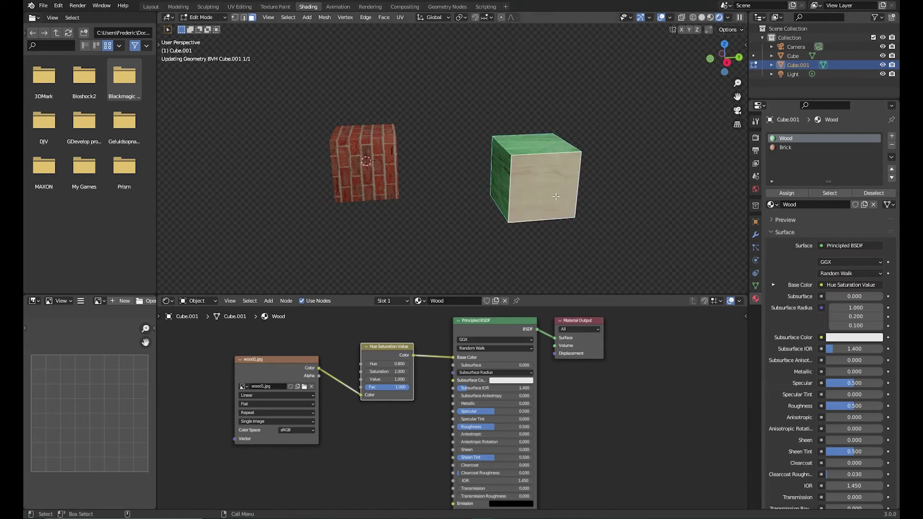
left_click(783, 150)
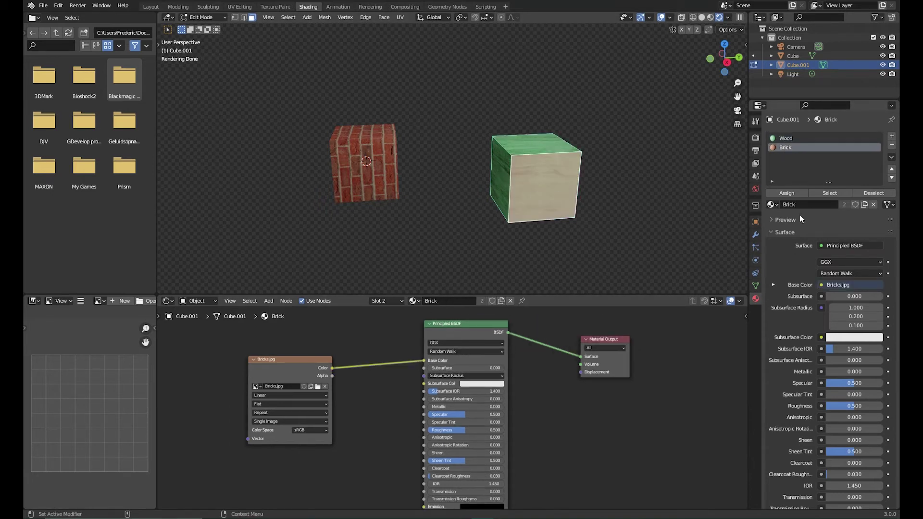
left_click(781, 194)
middle_click_drag(504, 262, 437, 253)
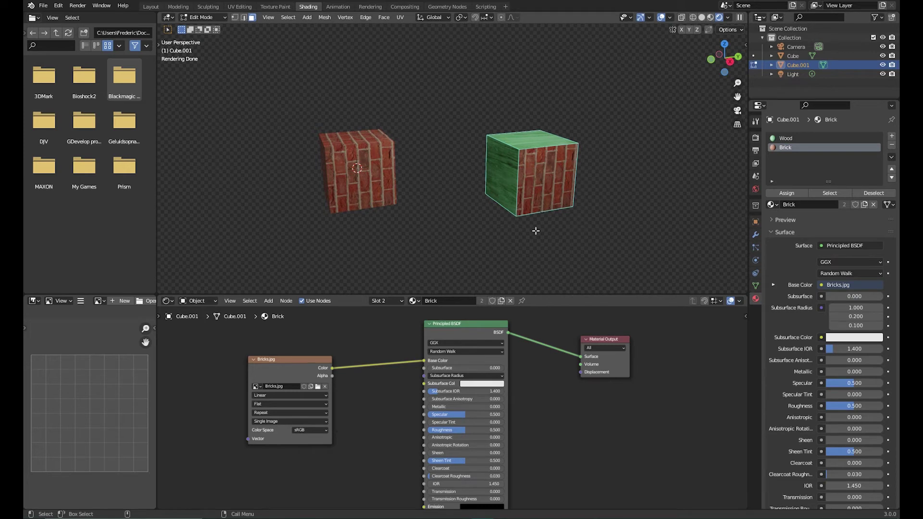
Select the second cube's brick face through its Brick slot and assign the Wood material to it
left_click(827, 194)
left_click(794, 138)
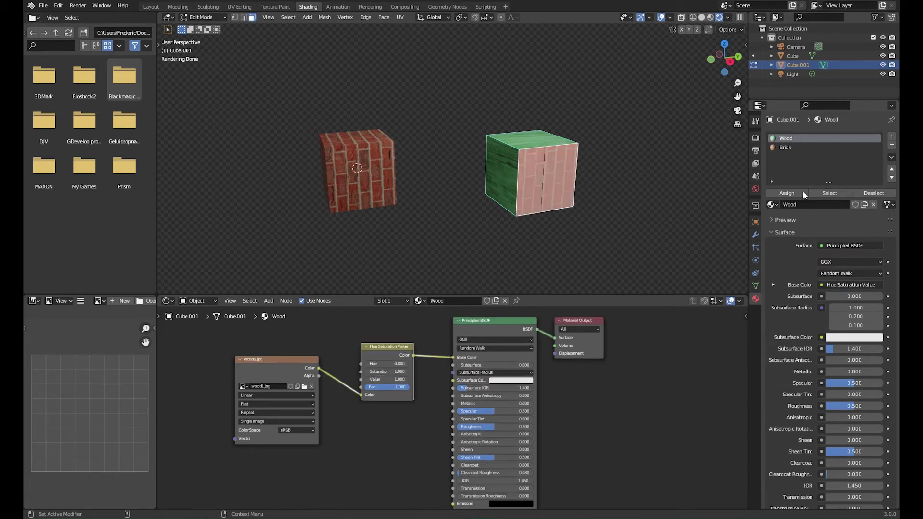
left_click(795, 194)
left_click(602, 222)
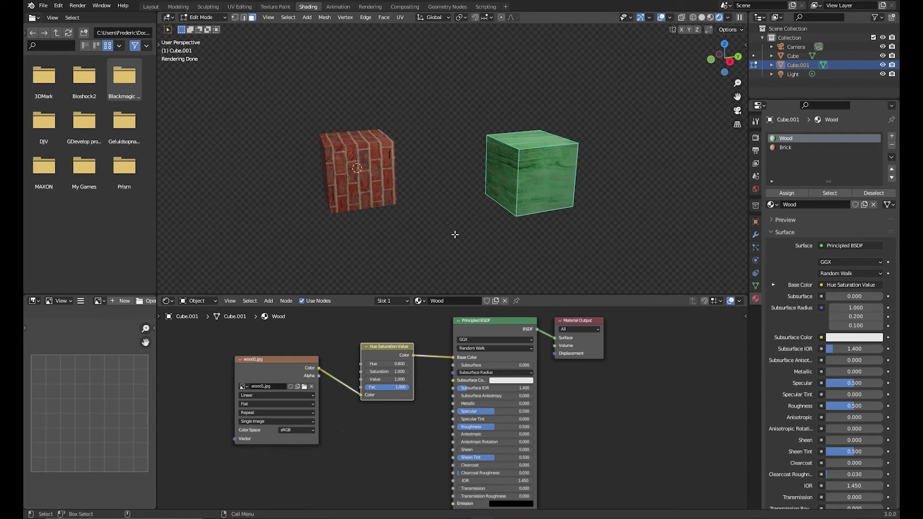
left_click(557, 187)
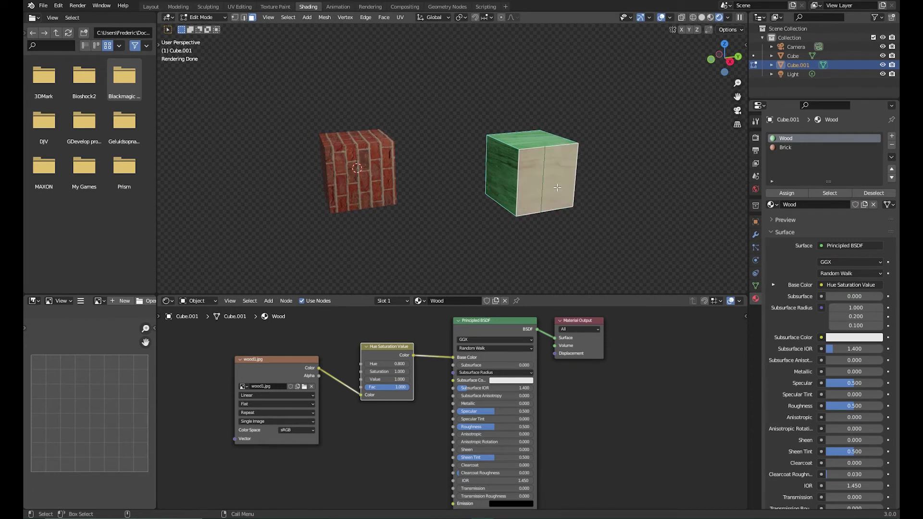
left_click(715, 269)
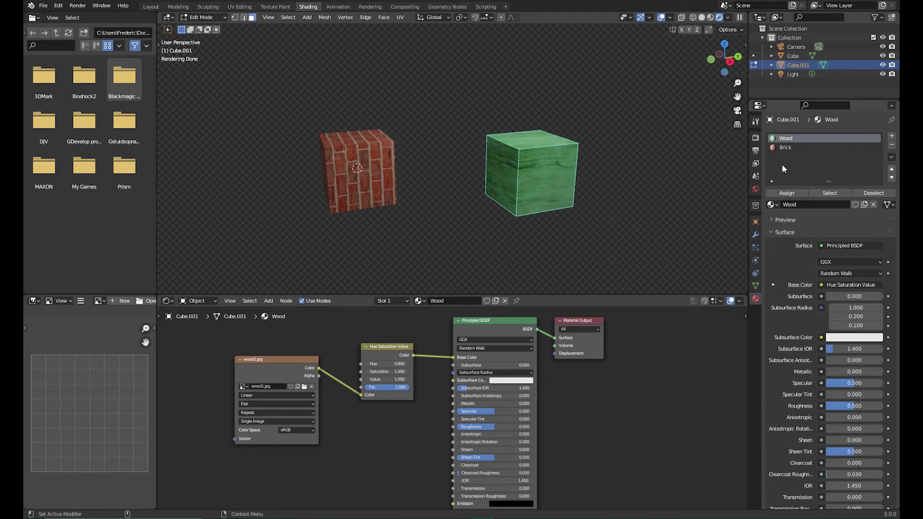
middle_click_drag(626, 212, 457, 161)
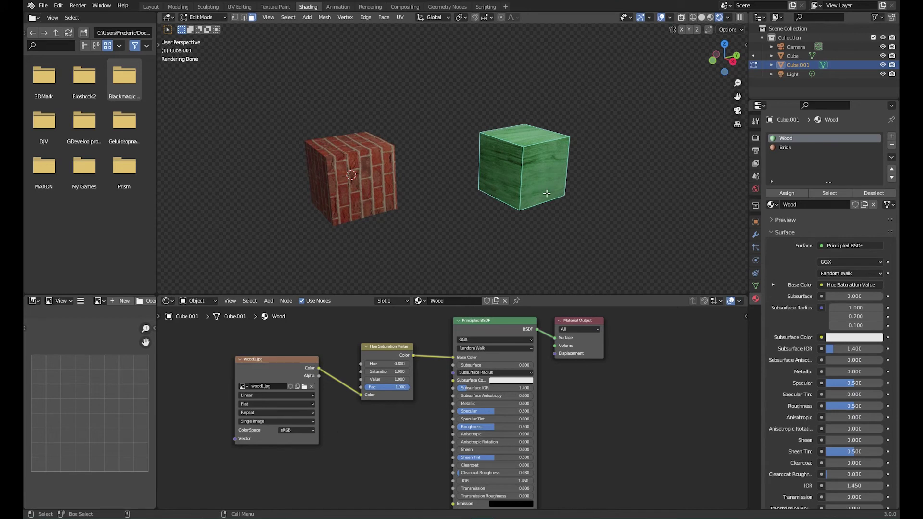
Return to Object Mode and remove the Brick and Wood material slots from the second cube
key("Tab")
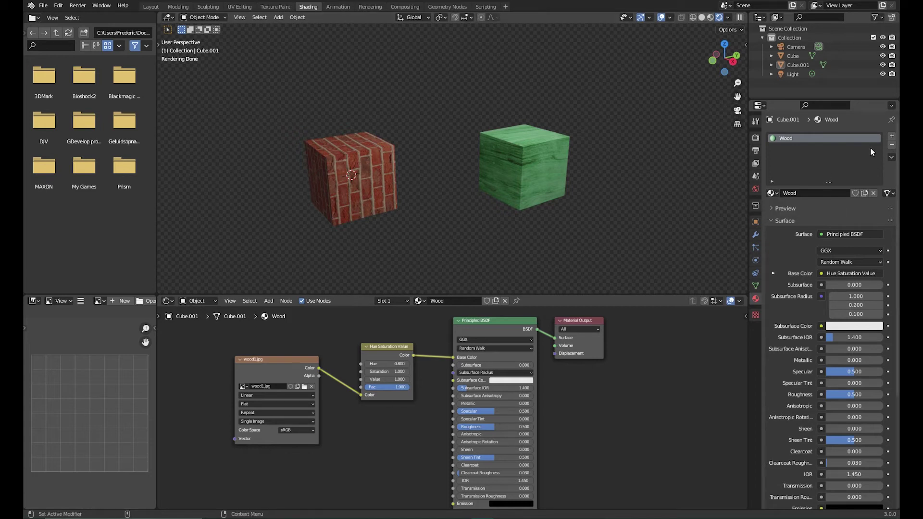
left_click(559, 178)
left_click(892, 145)
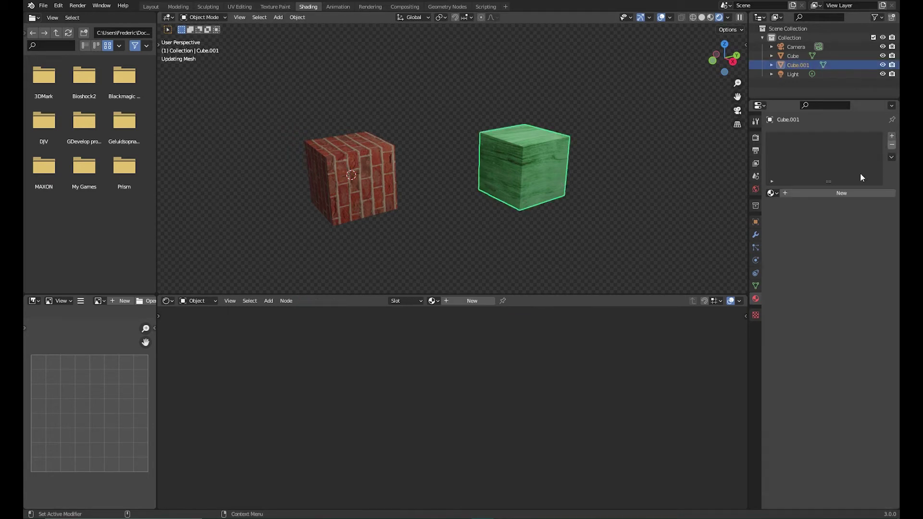
Create a new material named Red on the second cube and set its Base Color to a saturated red
left_click(799, 192)
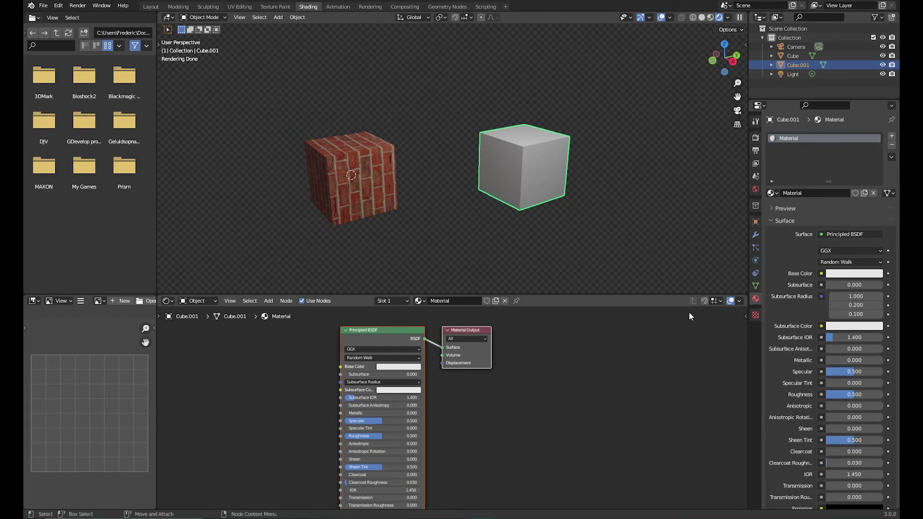
type("Red")
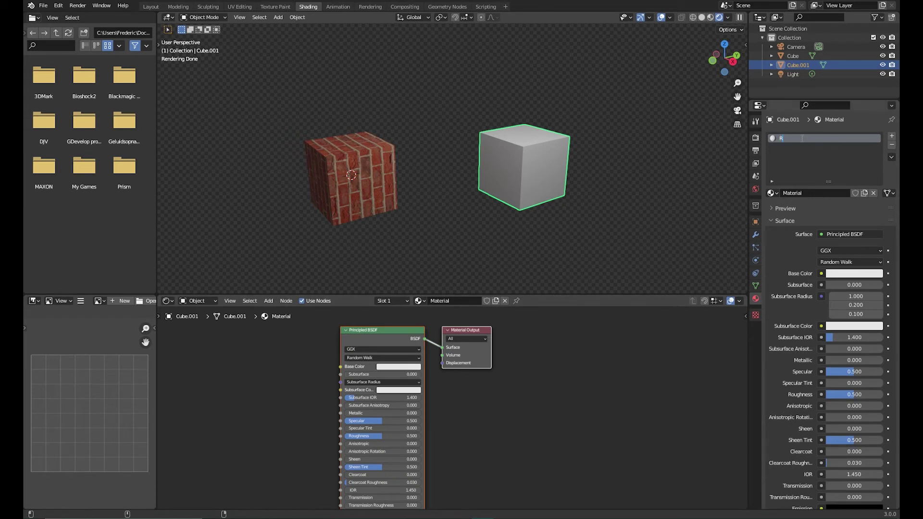
key("Return")
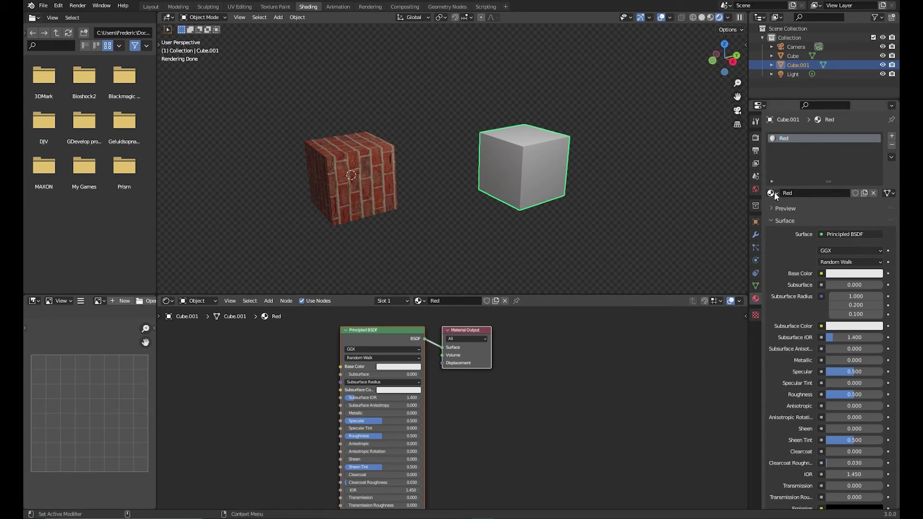
left_click(771, 192)
left_click(416, 367)
left_click(402, 303)
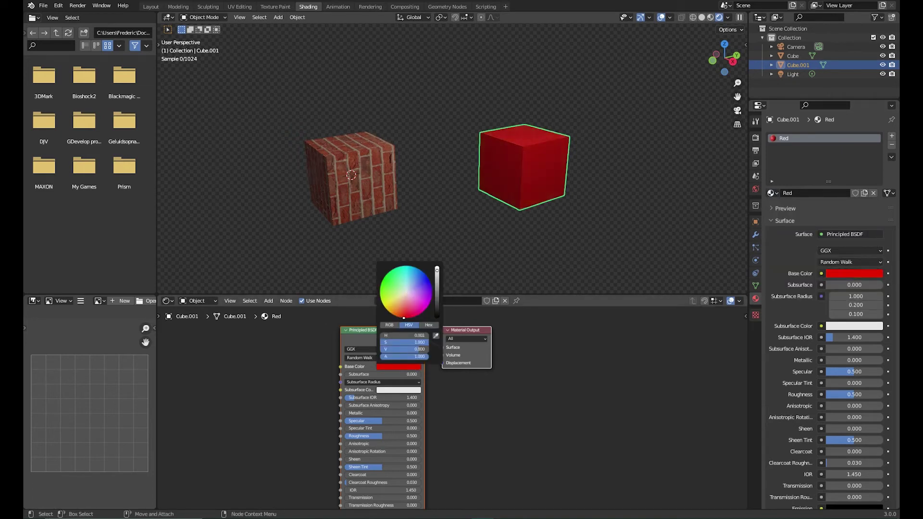
left_click(595, 265)
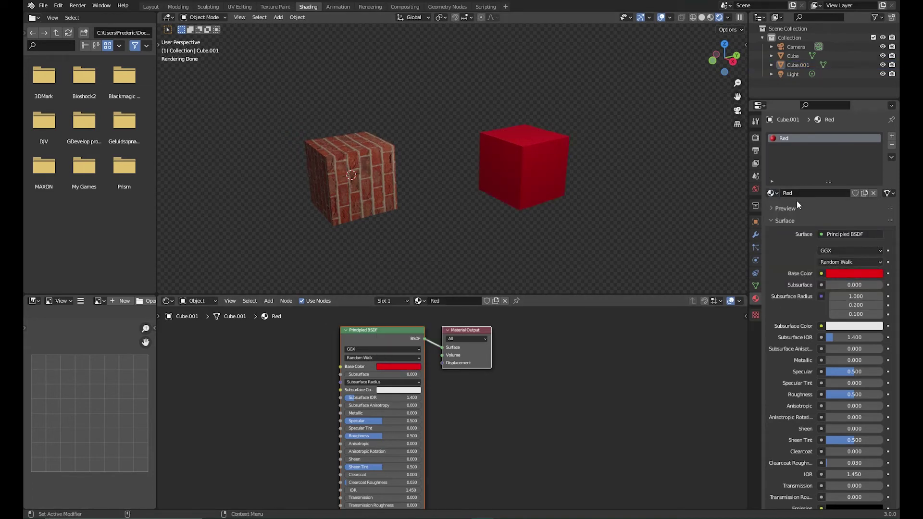
Swap the second cube's slot to the existing Wood material and back to Red
left_click(771, 193)
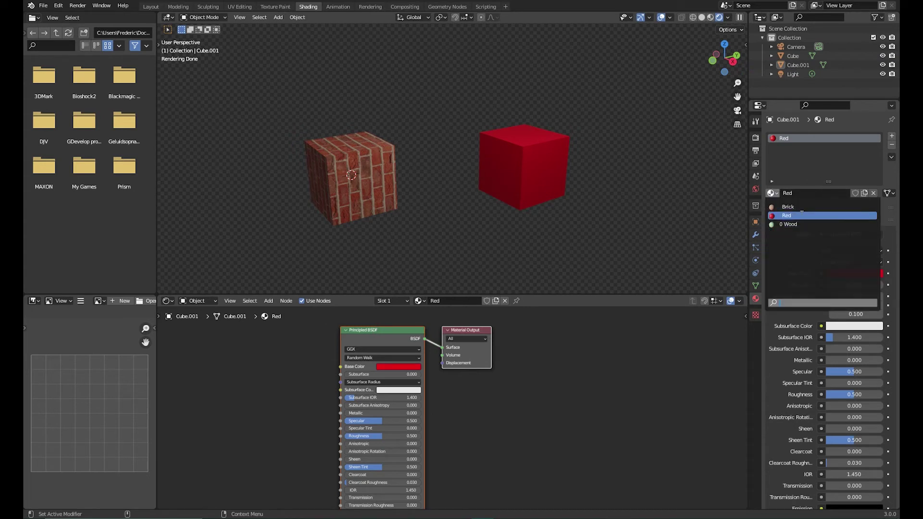
left_click(801, 224)
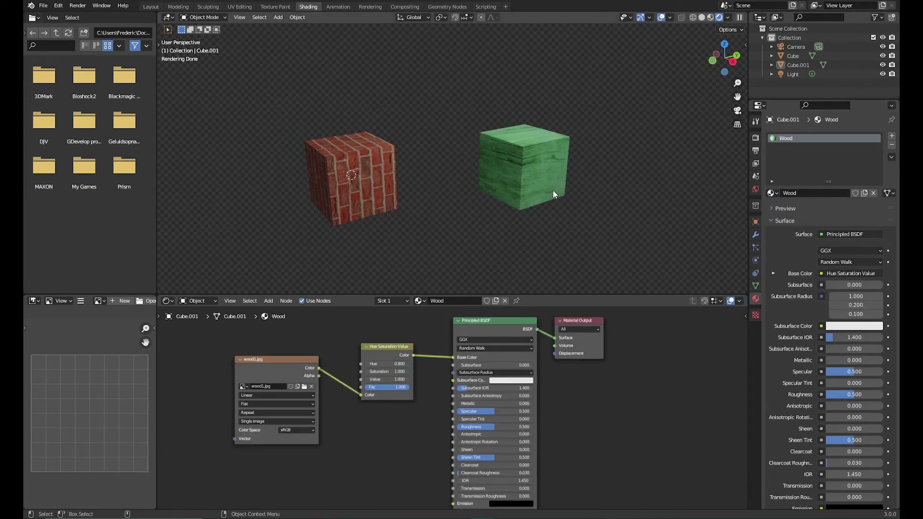
left_click(772, 192)
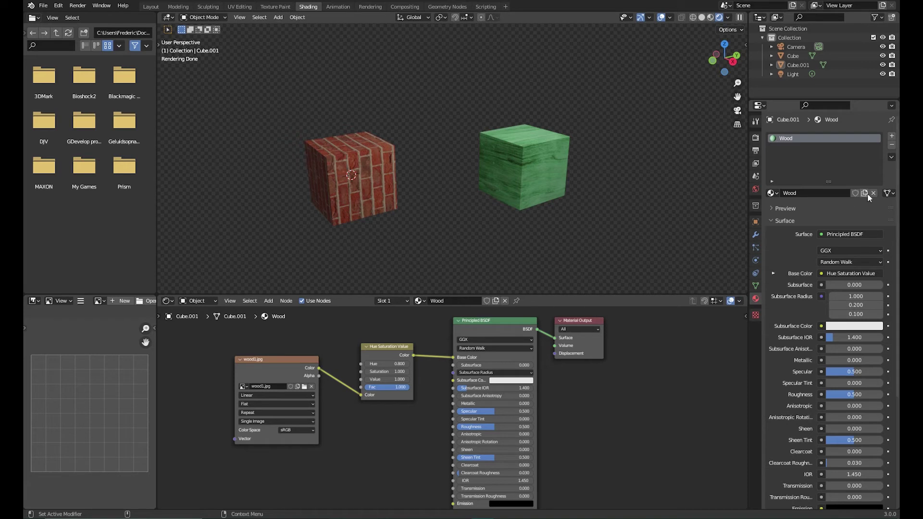
left_click(772, 193)
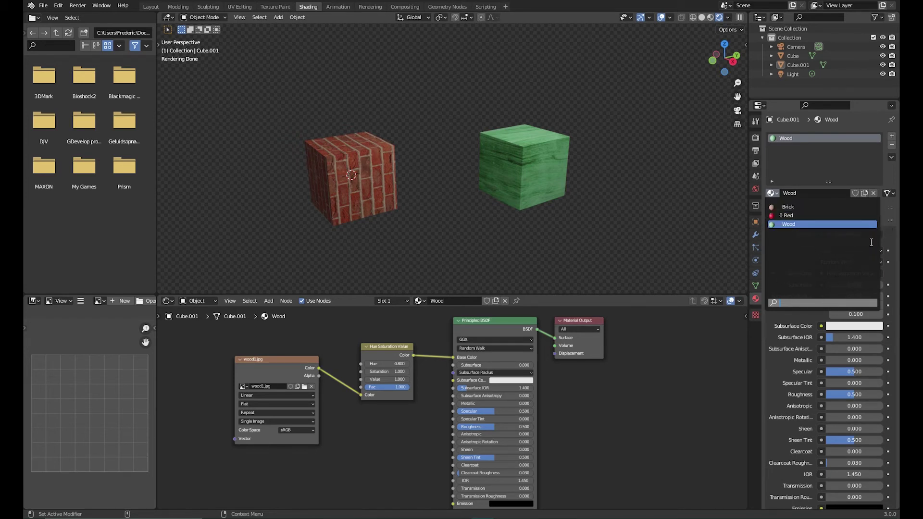
left_click(788, 215)
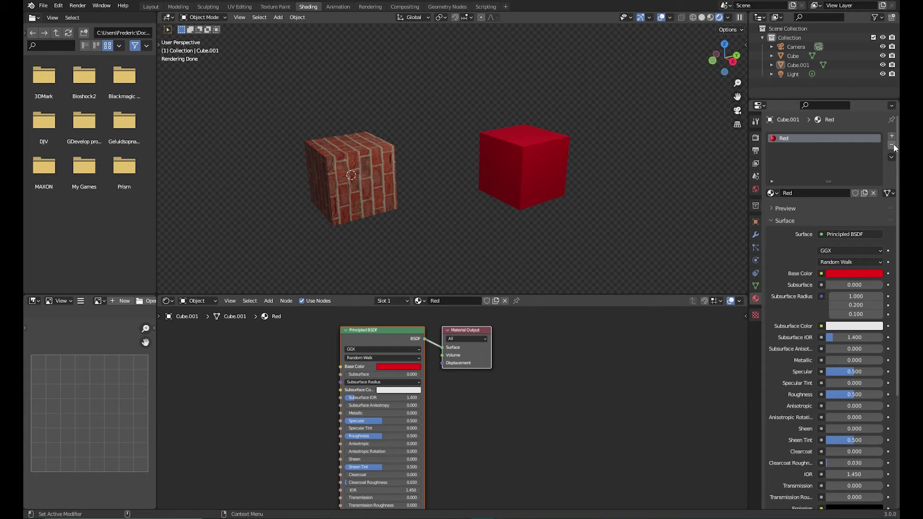
Assign the existing Wood material to the second cube's slot in place of Red
left_click(778, 193)
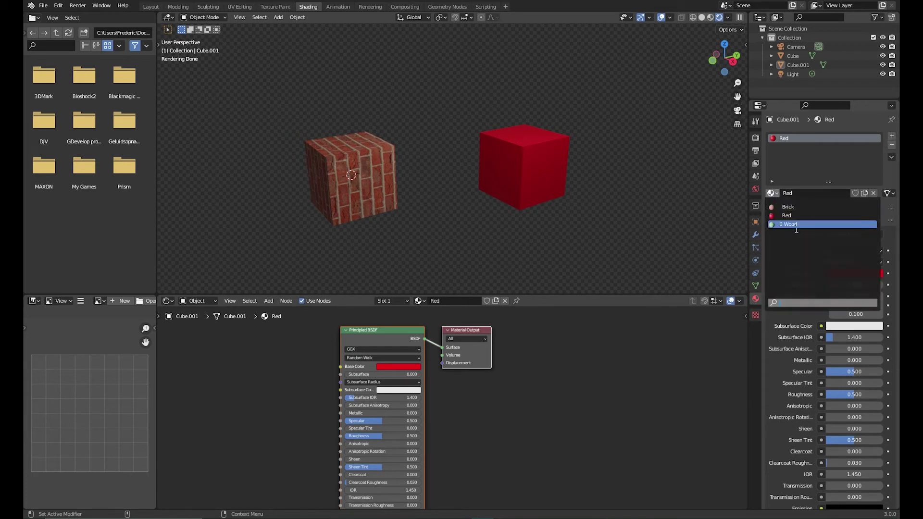
left_click(794, 215)
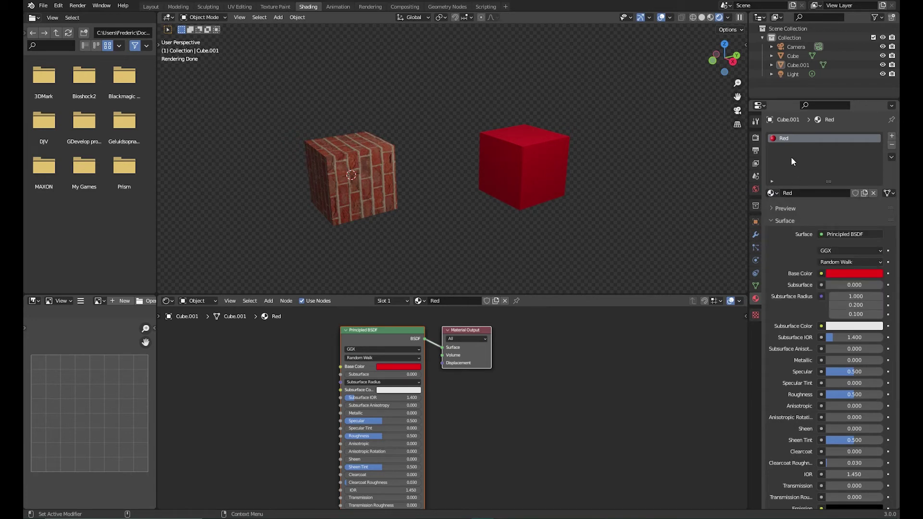
left_click(772, 193)
left_click(788, 224)
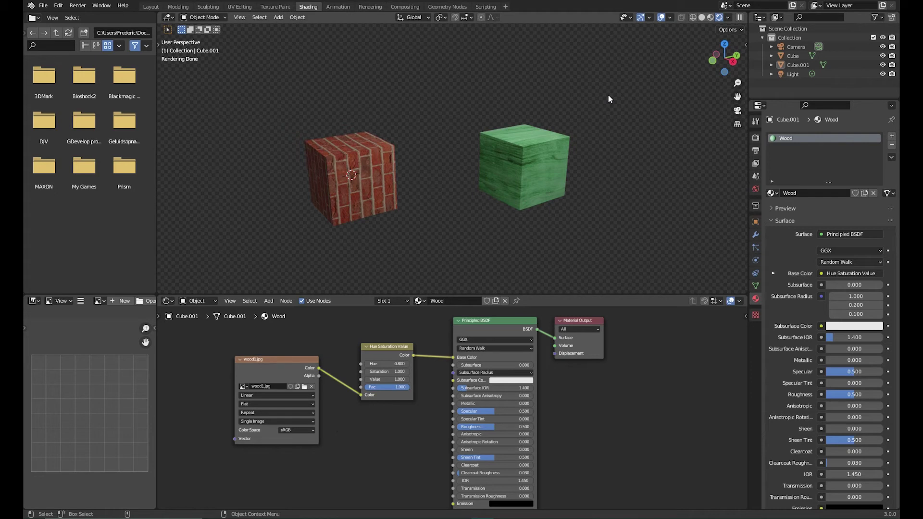
Save the scene and reopen Hypershade_01_v01.blend from the recent files
left_click(43, 9)
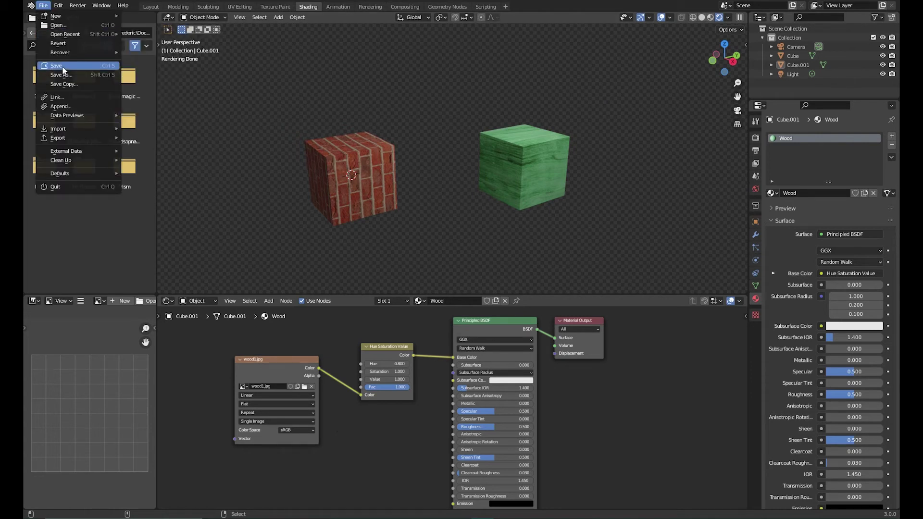
left_click(63, 68)
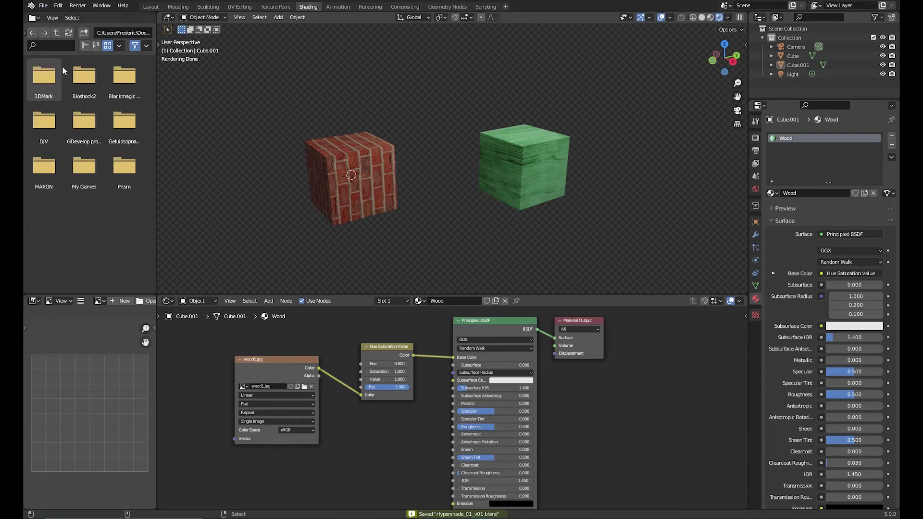
mouse_move(80, 33)
left_click(144, 35)
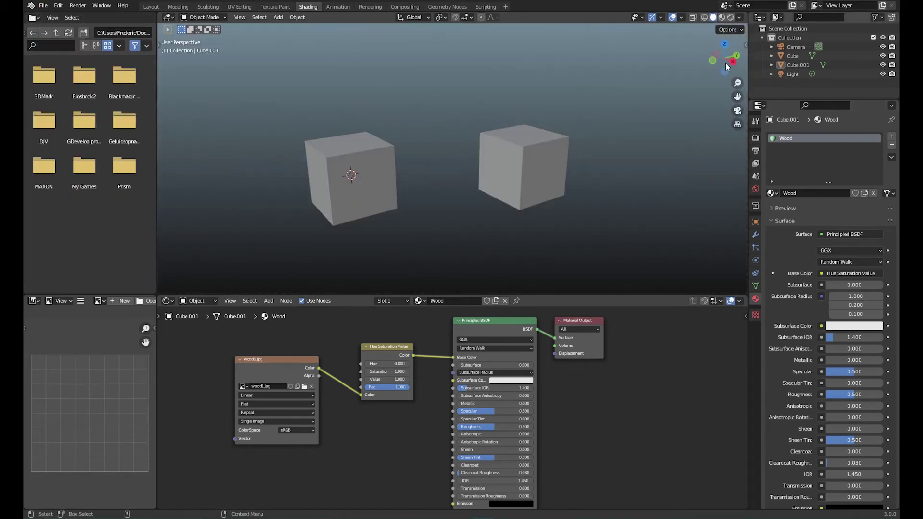
Set the viewport to Rendered shading and check which materials are available for the second cube's slot
left_click(729, 18)
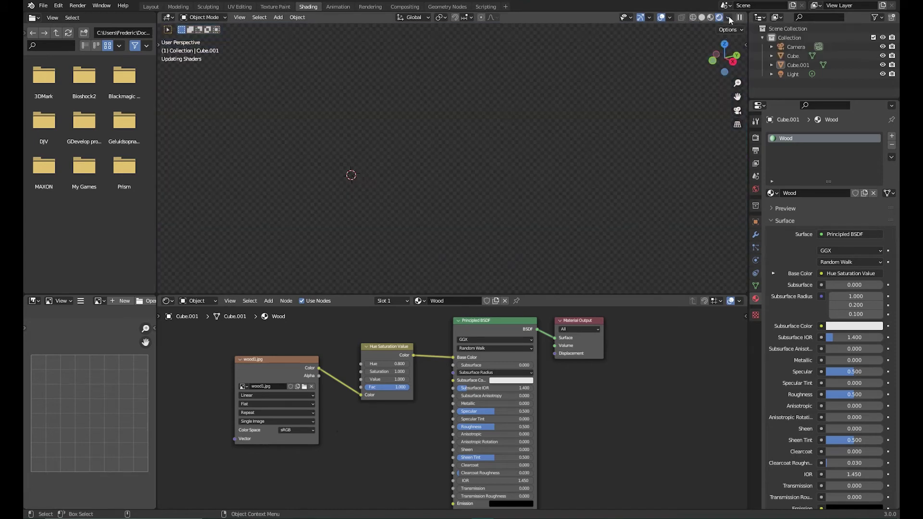
left_click(772, 193)
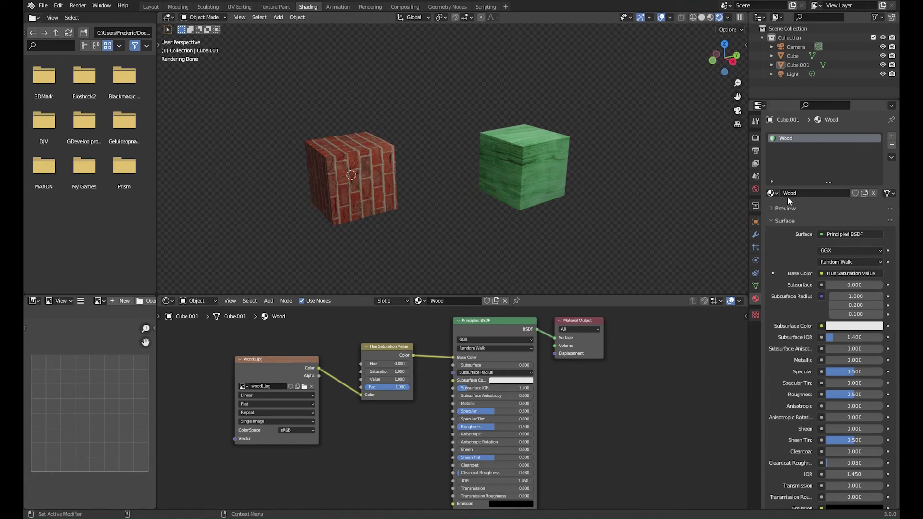
Add a second slot with a new material to the second cube and set its Base Color to red
left_click(891, 136)
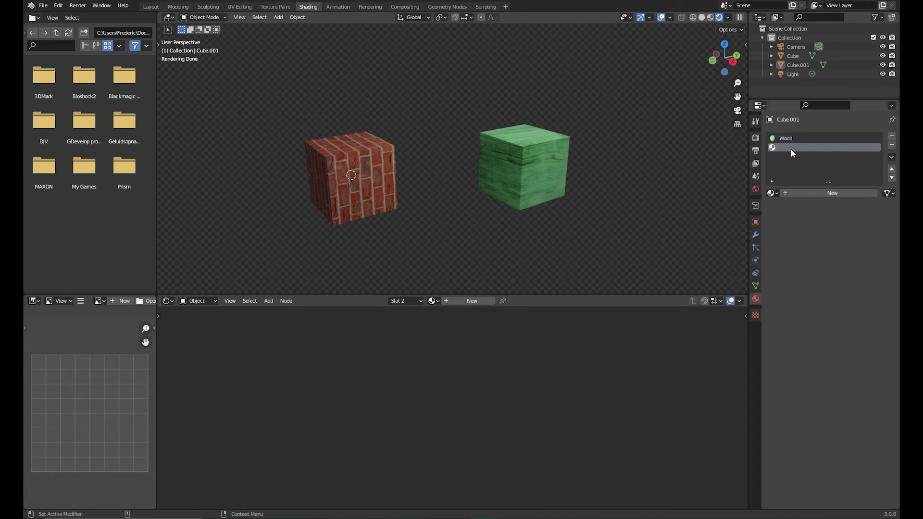
left_click(811, 194)
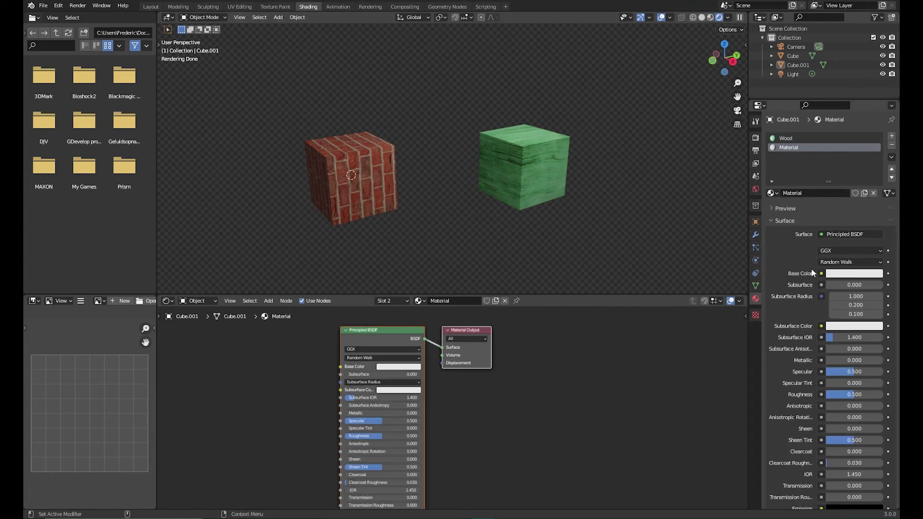
left_click(392, 367)
left_click(406, 315)
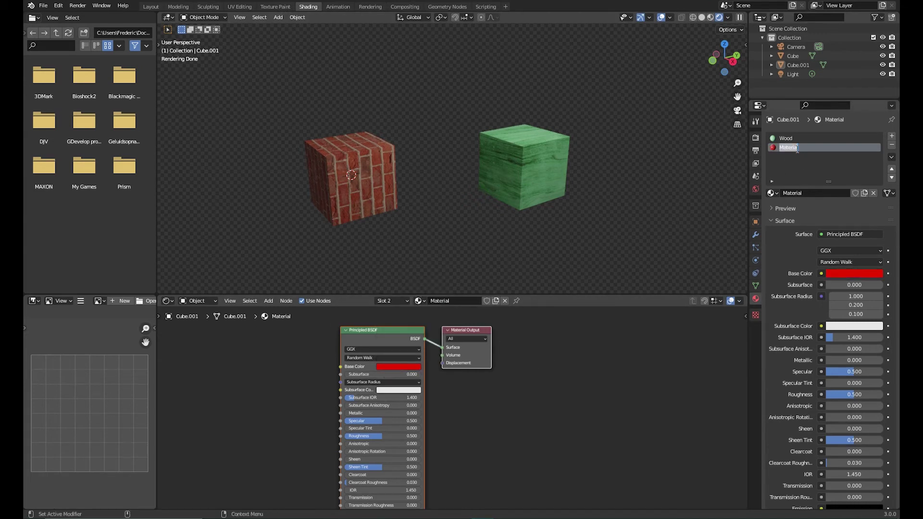
Name the second cube's new material Red, remove its slot, and check which materials remain selectable for the Wood slot
type("Red")
key("Return")
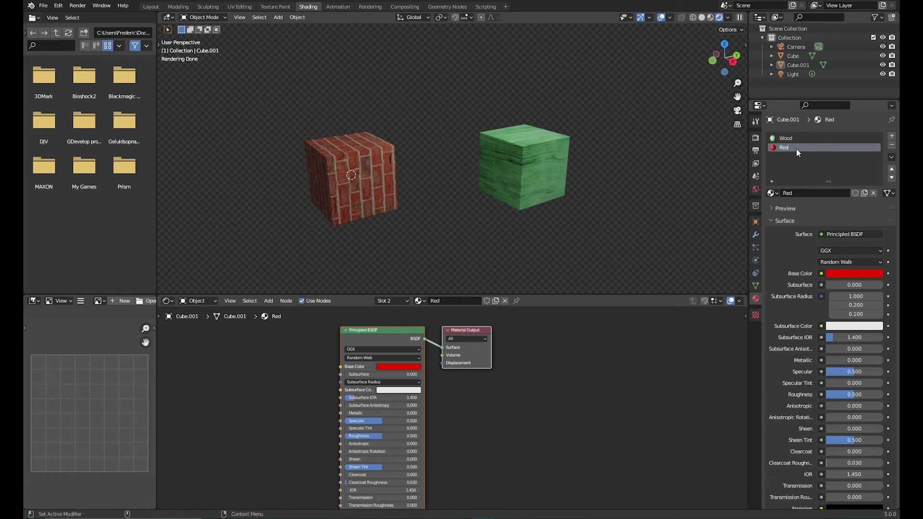
left_click(892, 145)
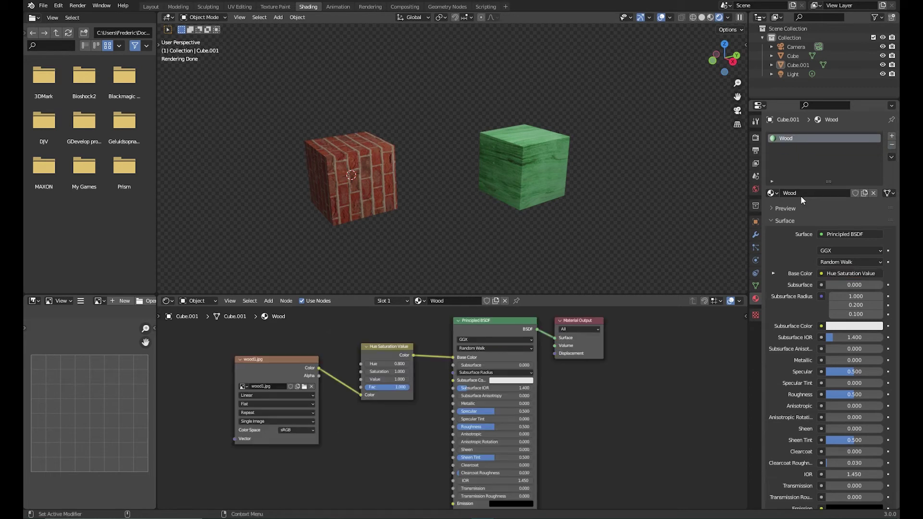
left_click(772, 193)
Switch the Outliner to the Blender File display mode and expand its Materials list
left_click(776, 17)
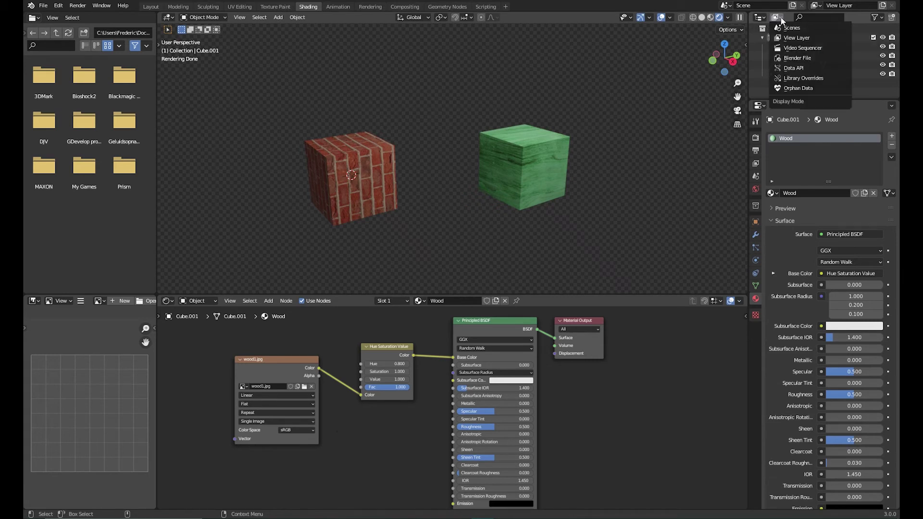
left_click(820, 58)
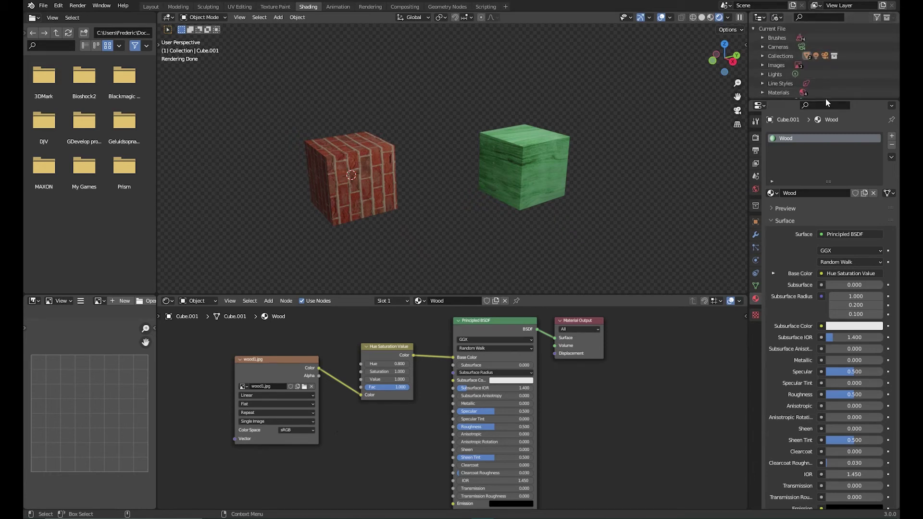
scroll(839, 64, "down", 1)
scroll(839, 64, "down", 2)
left_click(762, 75)
scroll(837, 69, "down", 2)
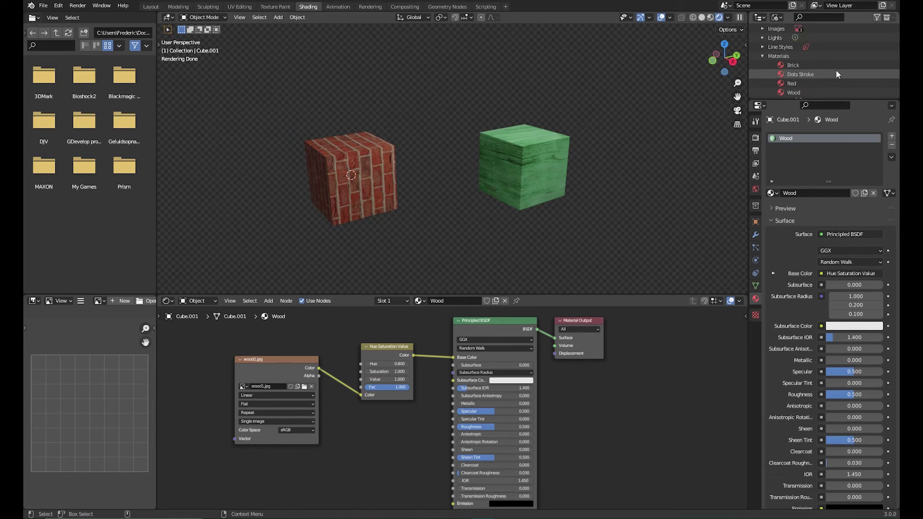
Delete the Red material from the file's data and check the materials selectable for the second cube
left_click(793, 85)
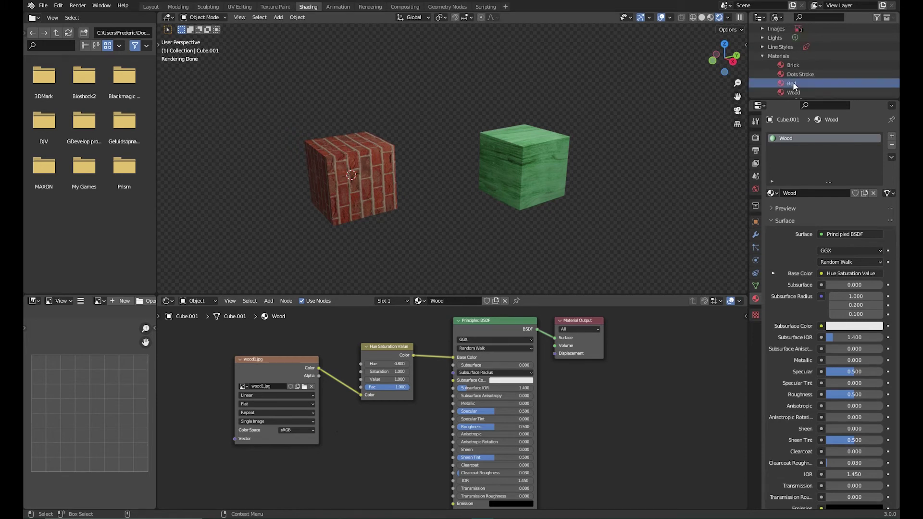
right_click(793, 86)
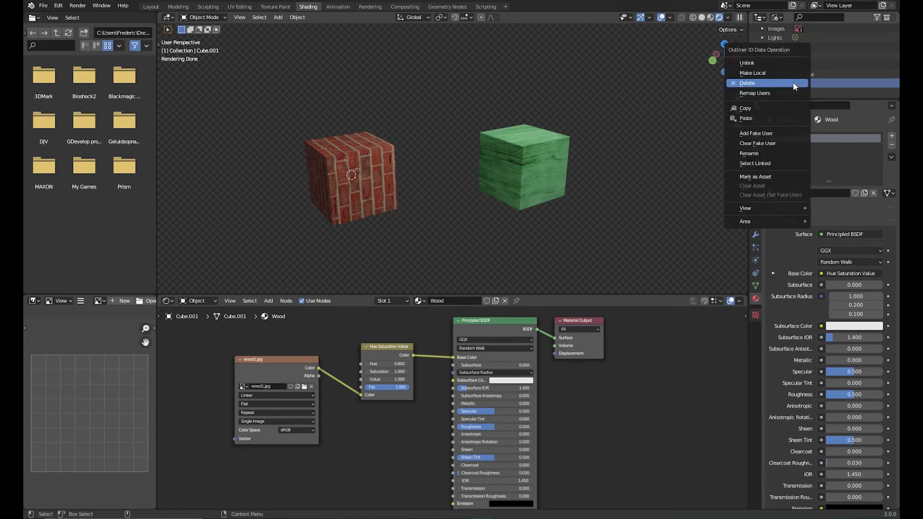
left_click(793, 83)
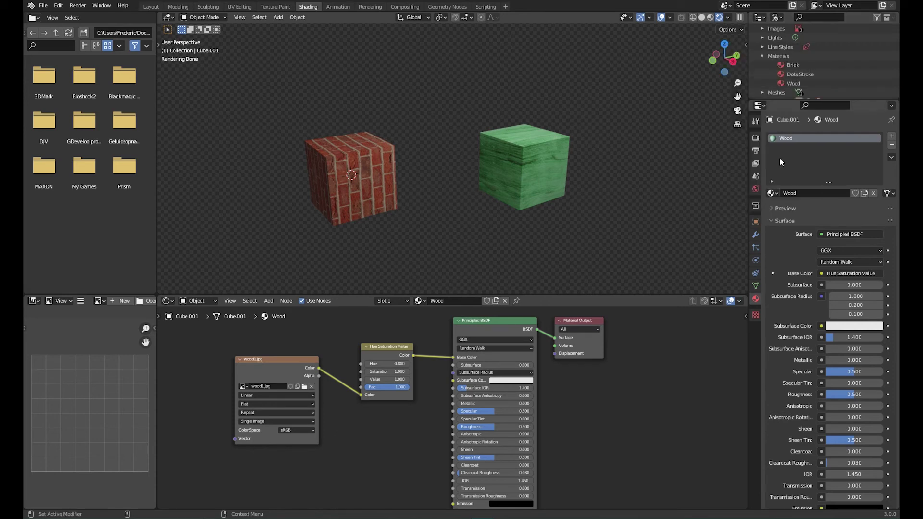
left_click(771, 193)
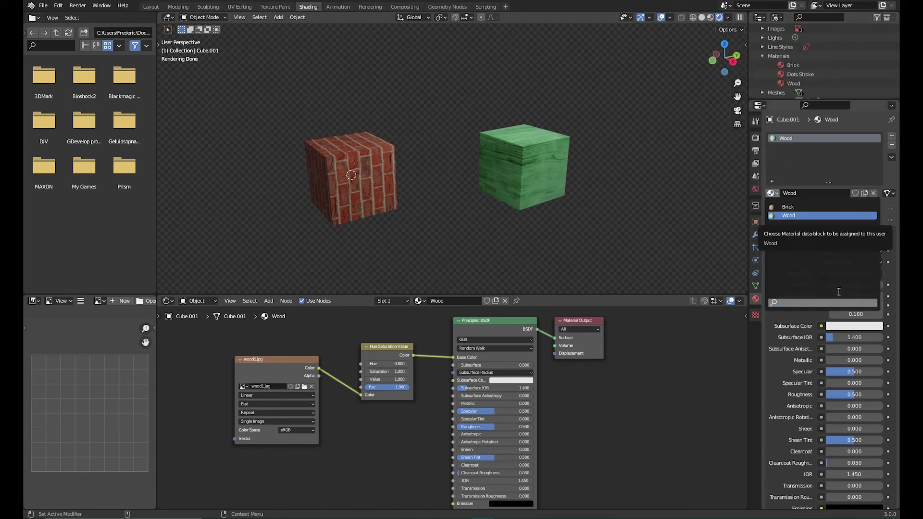
Return the Outliner to the View Layer display mode
left_click(777, 17)
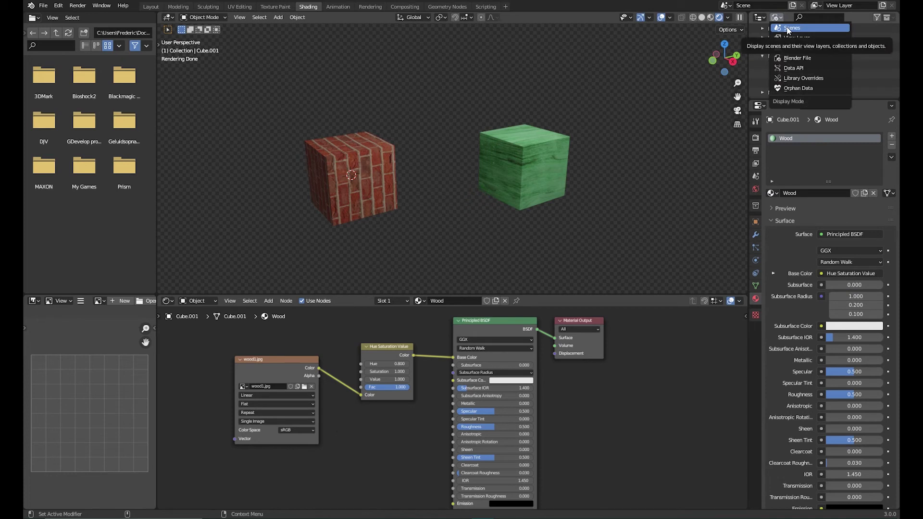
left_click(787, 28)
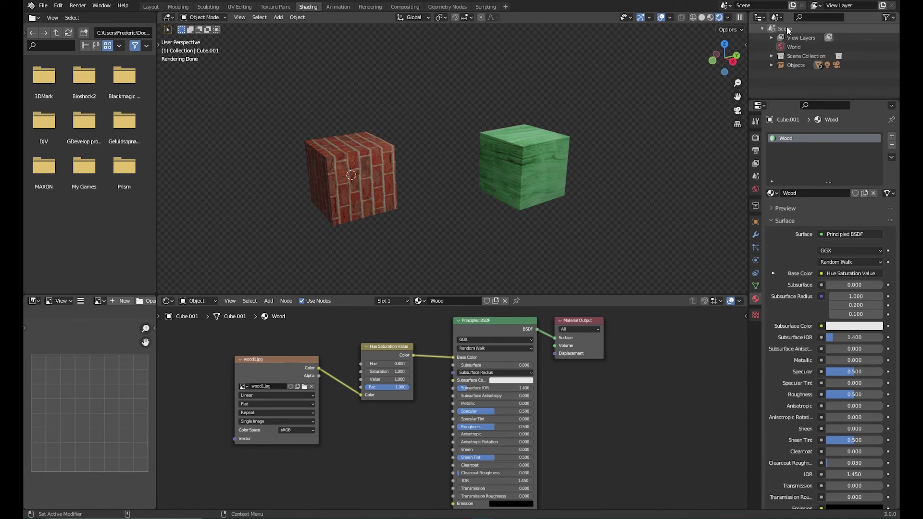
left_click(777, 17)
left_click(788, 37)
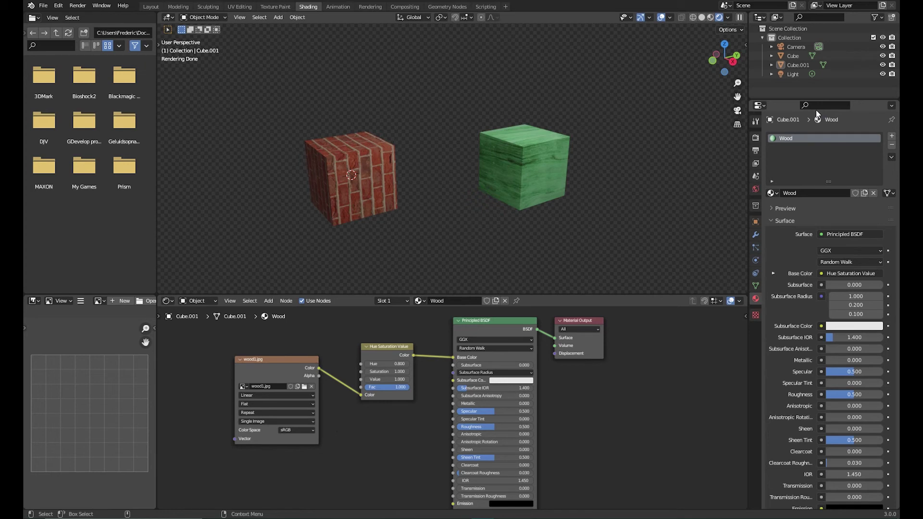
Select the brick cube and reposition the Bricks.jpg image texture node in its material's node graph
left_click(797, 65)
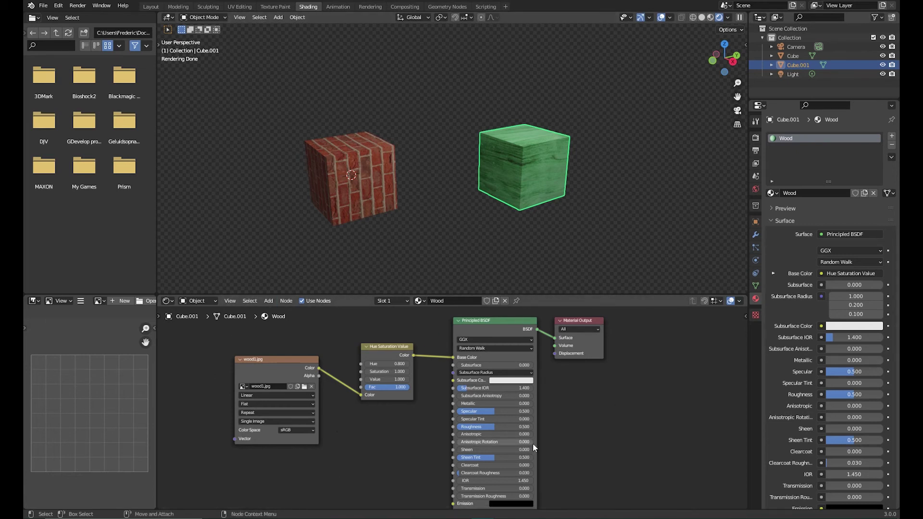
left_click(353, 192)
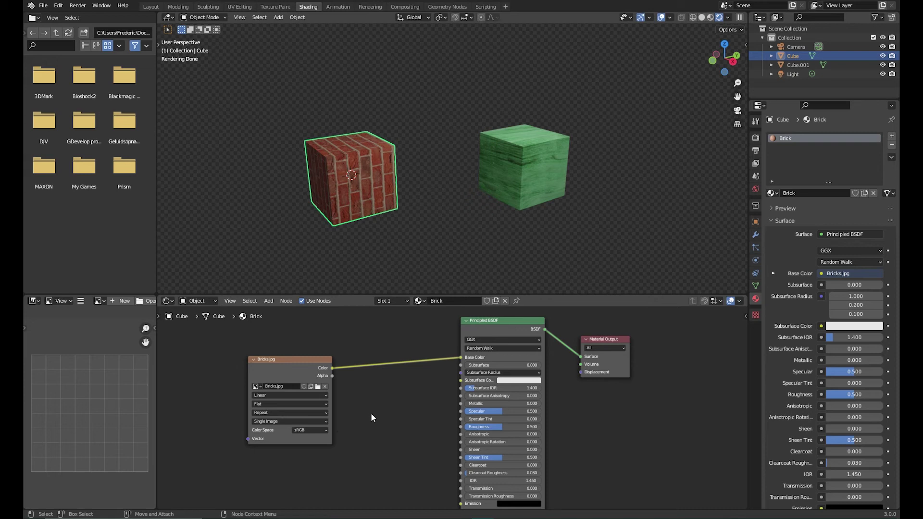
left_click(288, 399)
key("g")
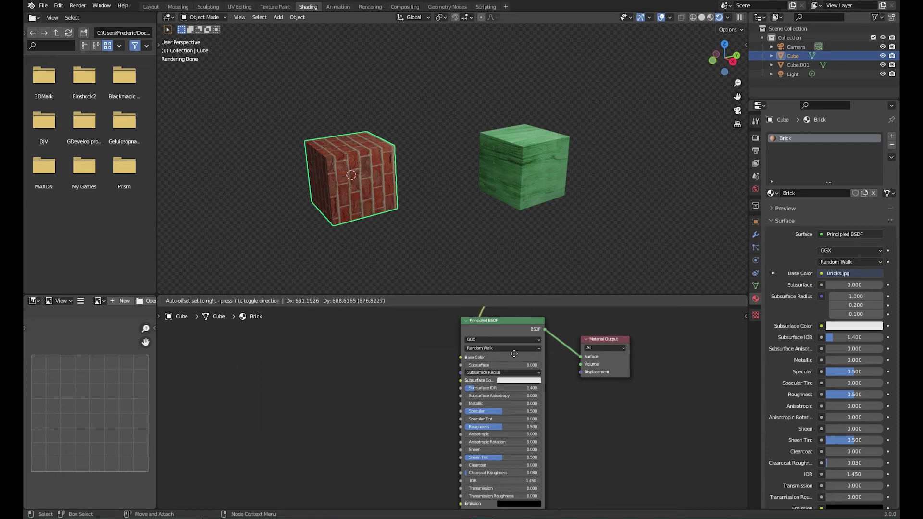
right_click(301, 328)
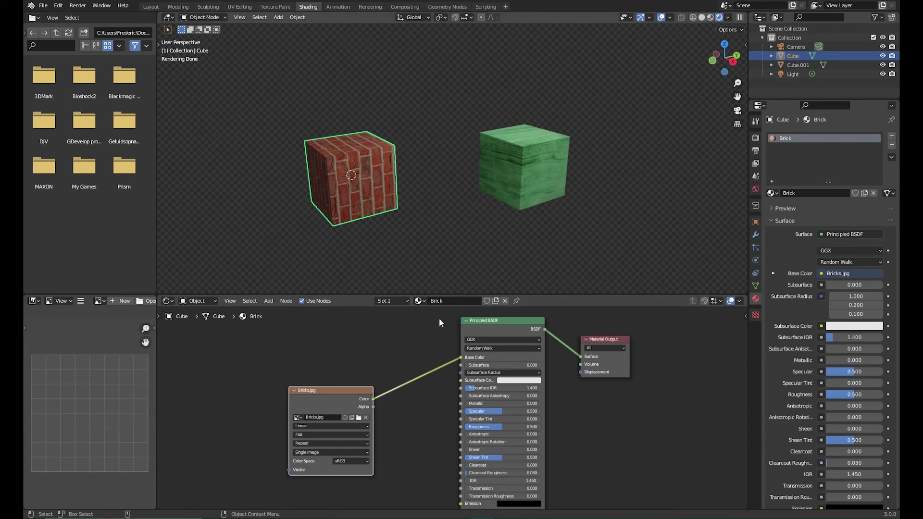
left_click_drag(326, 390, 291, 366)
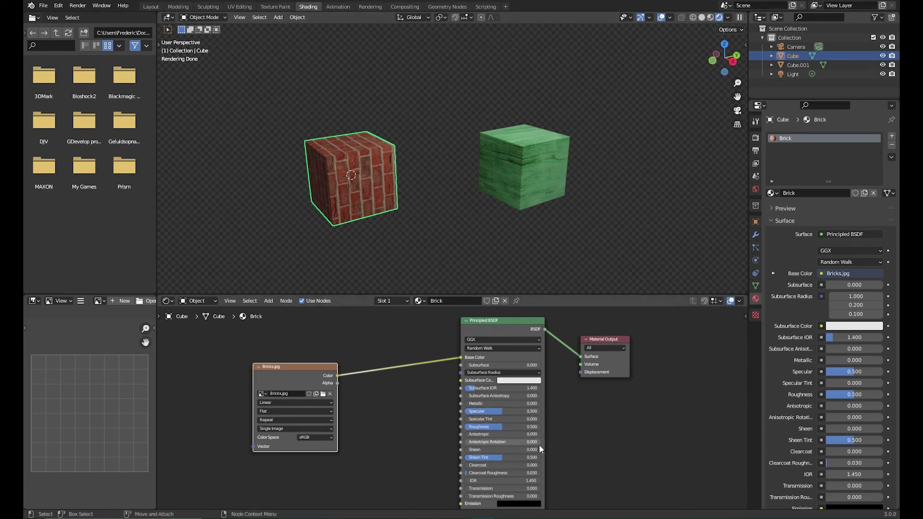
Set the Brick material's Subsurface Color to blue and its Subsurface value to 0.236
scroll(538, 445, "down", 1)
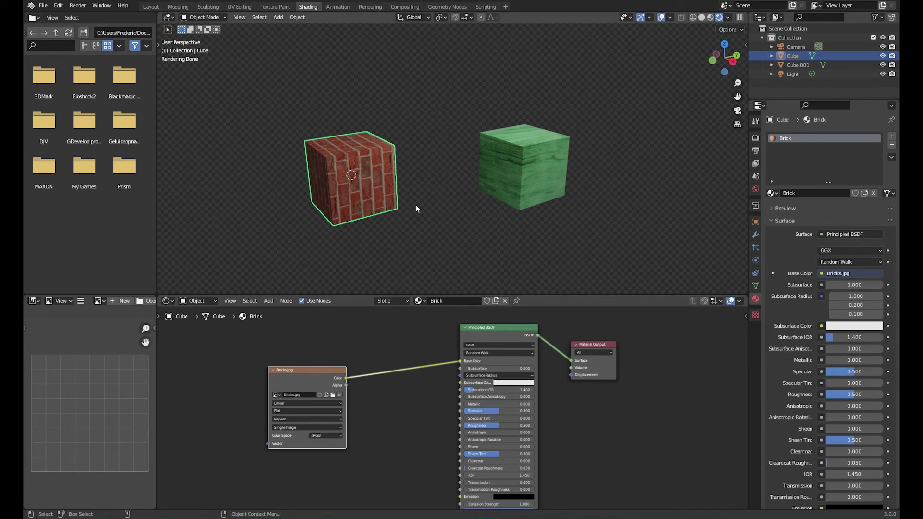
left_click(510, 383)
left_click_drag(524, 330, 539, 302)
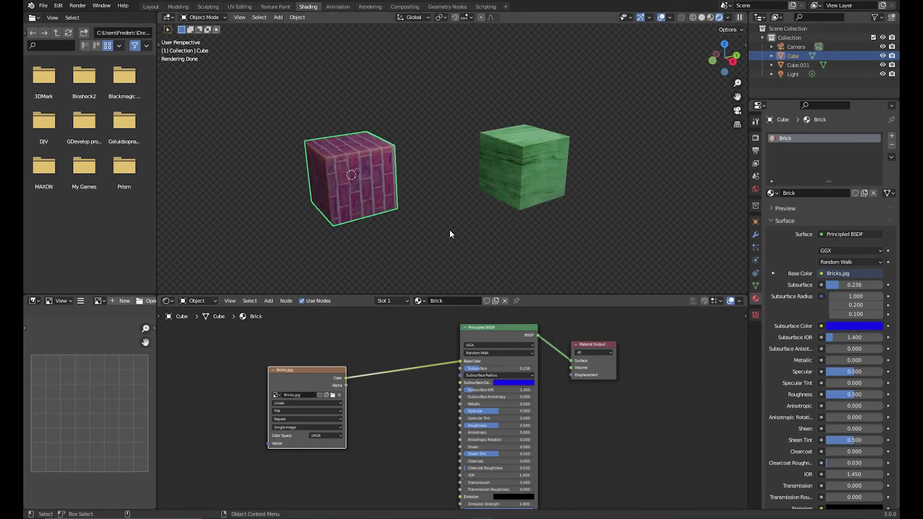
scroll(449, 230, "up", 1)
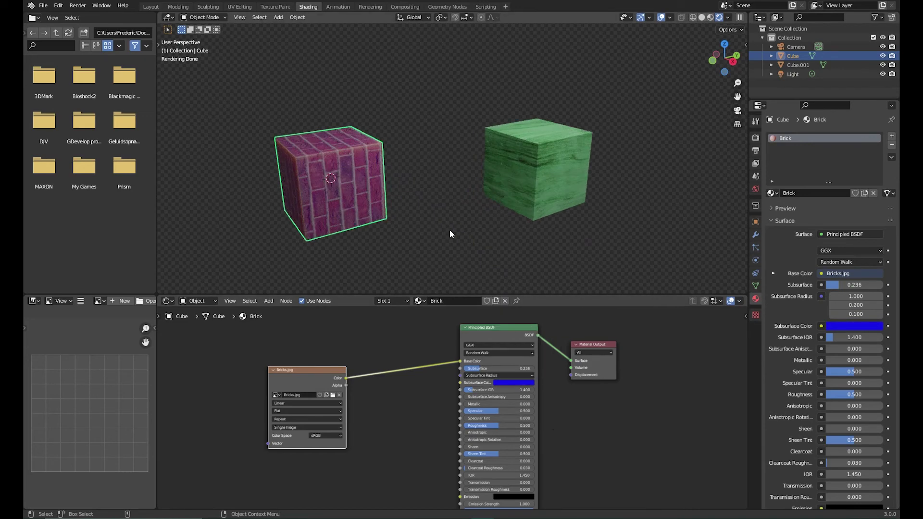
Copy the Bricks.jpg texture node from the Brick material into the Wood material and connect it to Base Color
left_click(543, 166)
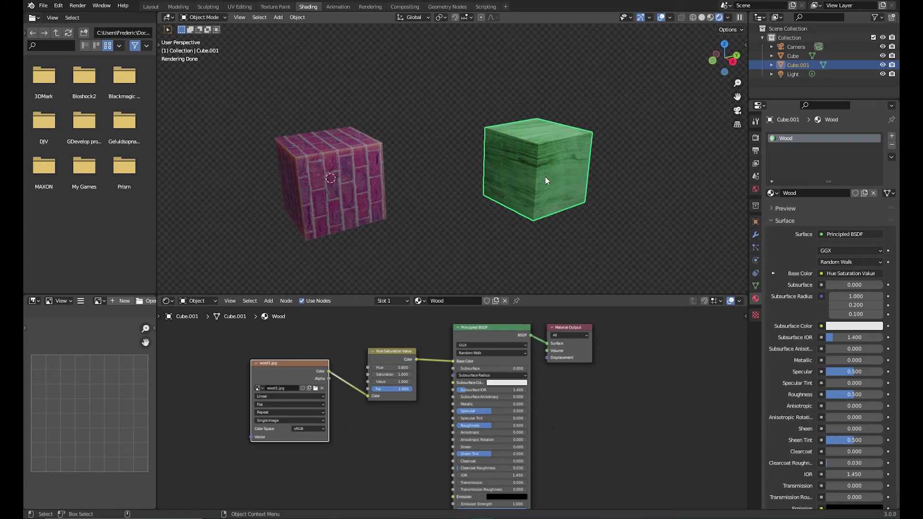
left_click(342, 196)
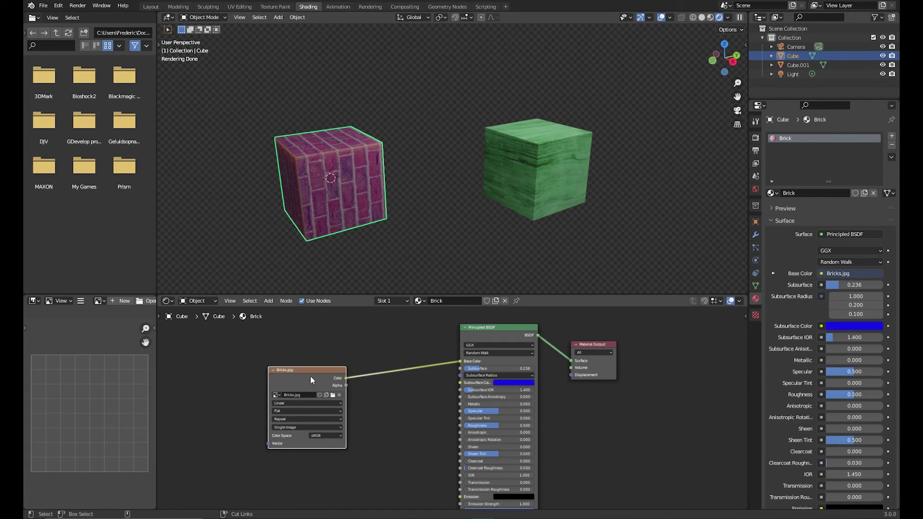
left_click(556, 188)
key("ctrl+v")
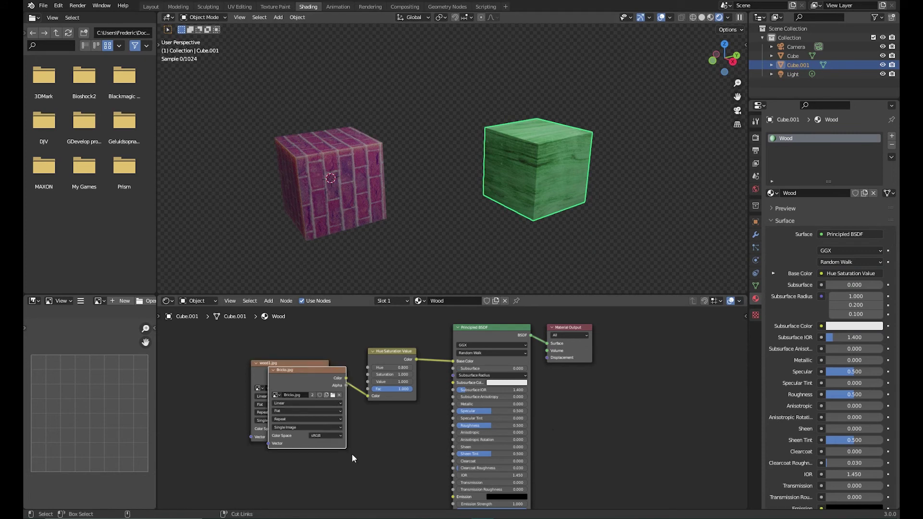
left_click_drag(314, 367, 456, 364)
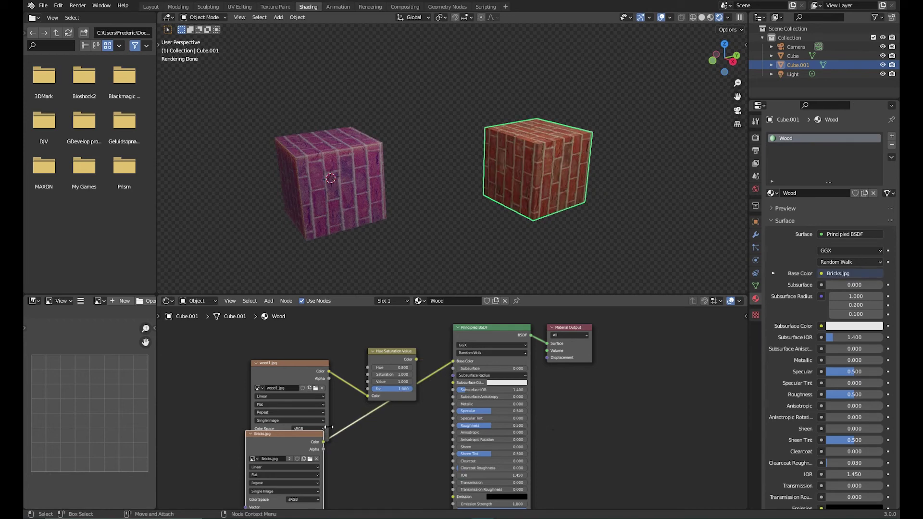
left_click_drag(290, 433, 253, 341)
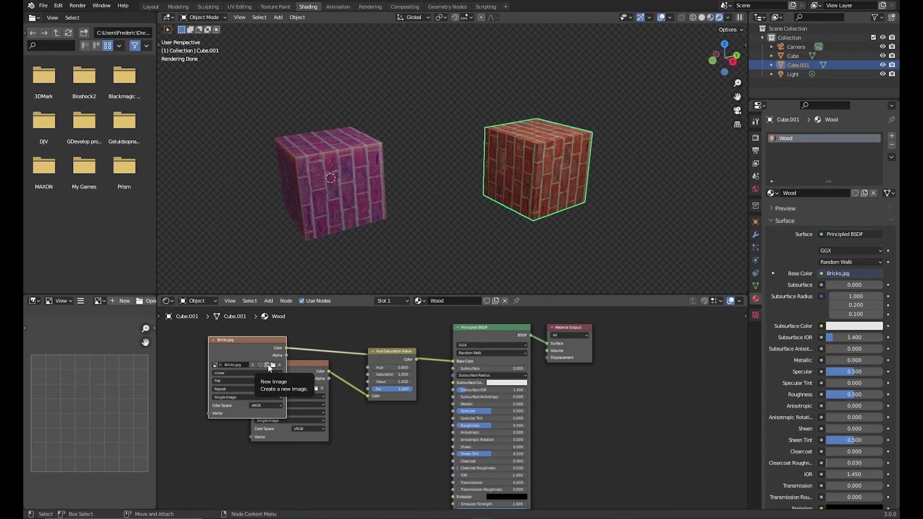
Replace the image in the Wood material's pasted texture node with wood1.jpg from the ImageLibrary's Wood folder
left_click(273, 365)
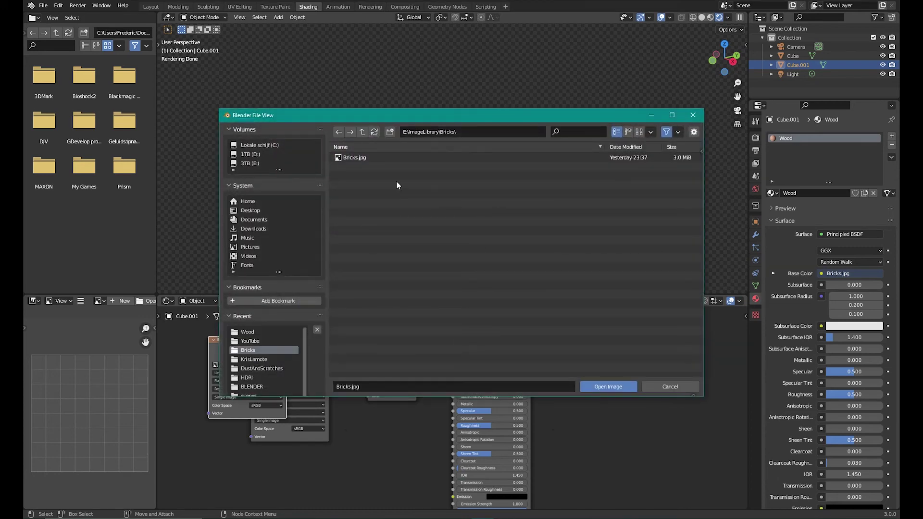
left_click(361, 131)
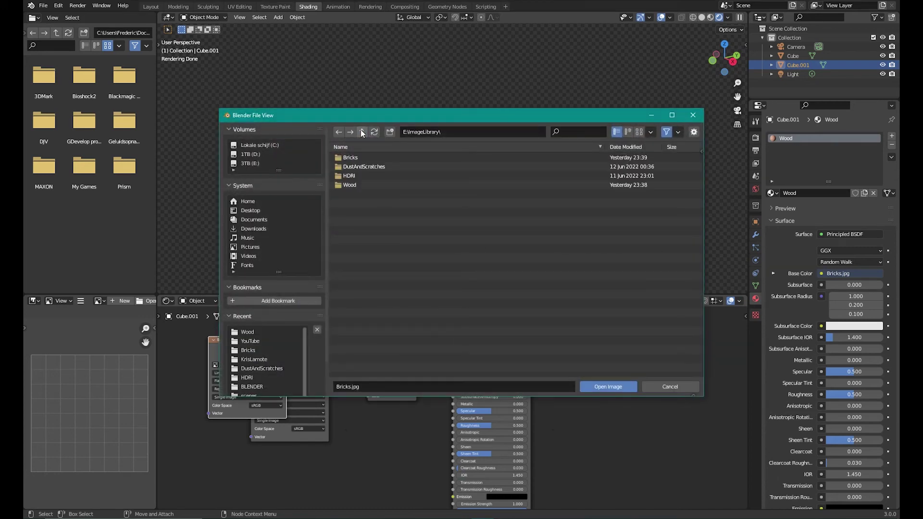
double_click(356, 185)
double_click(359, 157)
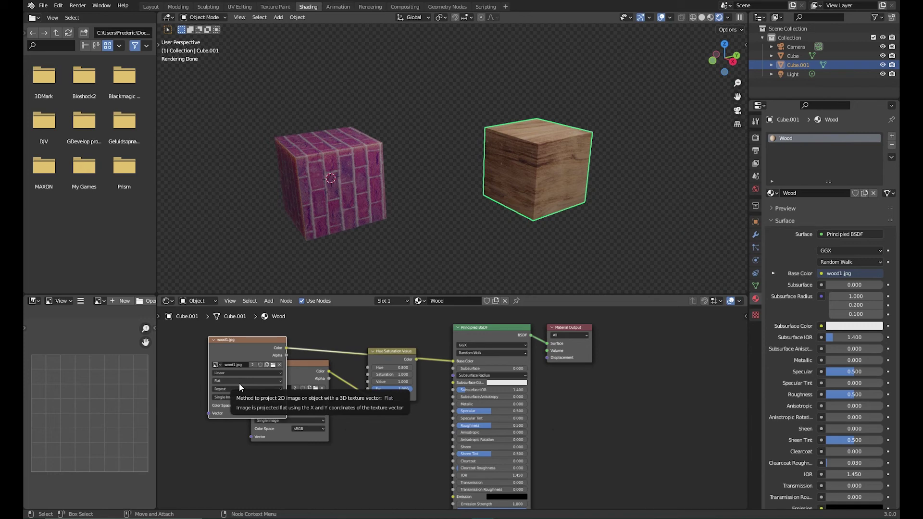
Delete the pasted texture node and reconnect the Hue Saturation Value node's Color output to the Wood material's Base Color
key("x")
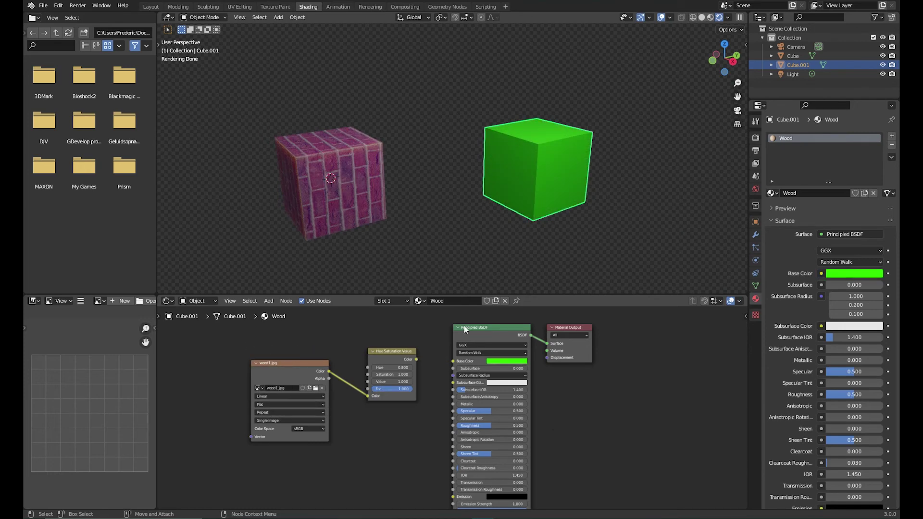
left_click_drag(416, 359, 453, 360)
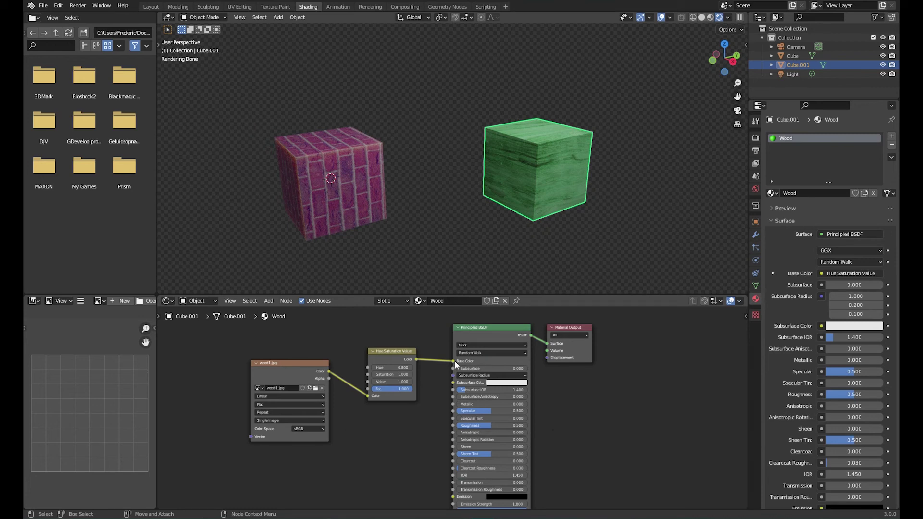
left_click(406, 351)
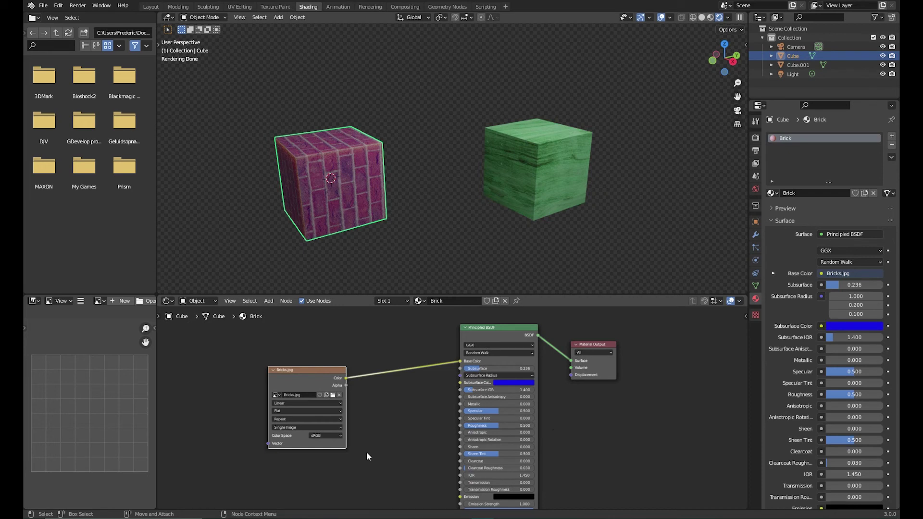
Insert a Hue Saturation Value node between the Brick material's Bricks.jpg texture and Base Color, with Hue set to 1.000
left_click_drag(324, 372, 294, 359)
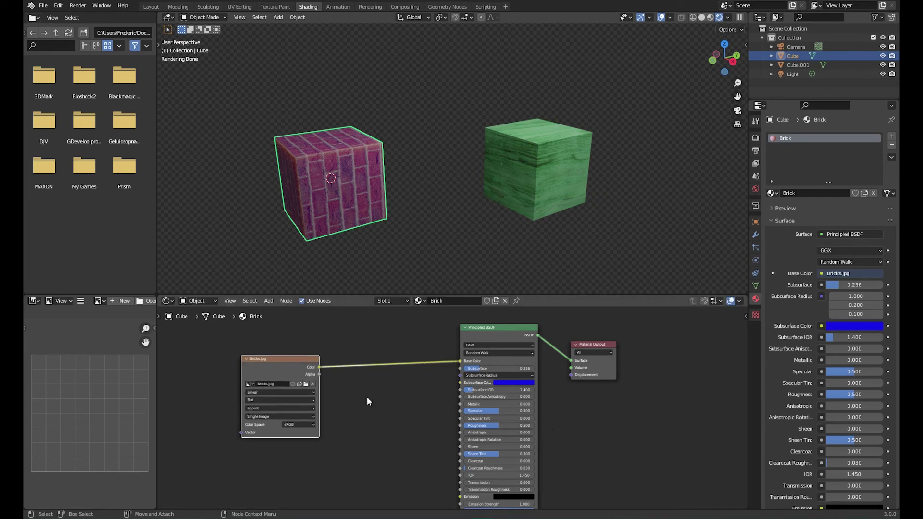
left_click(367, 397)
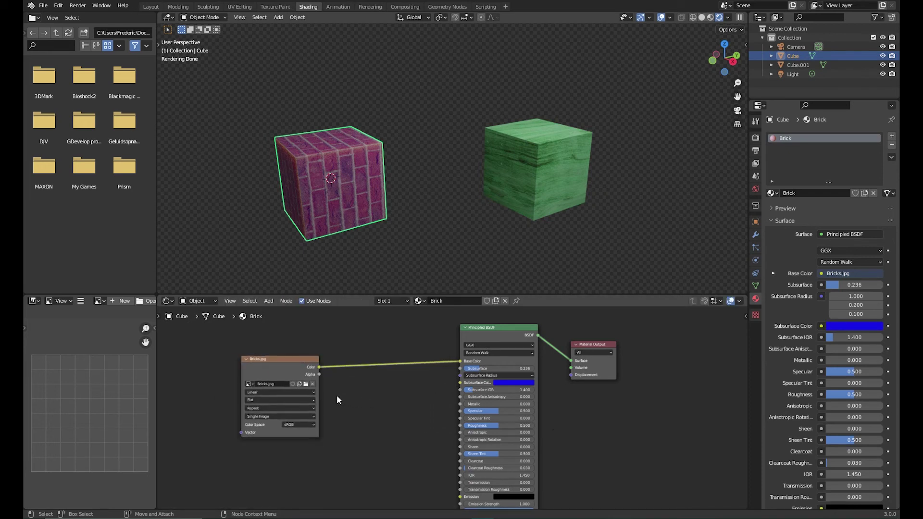
left_click_drag(277, 366, 307, 377)
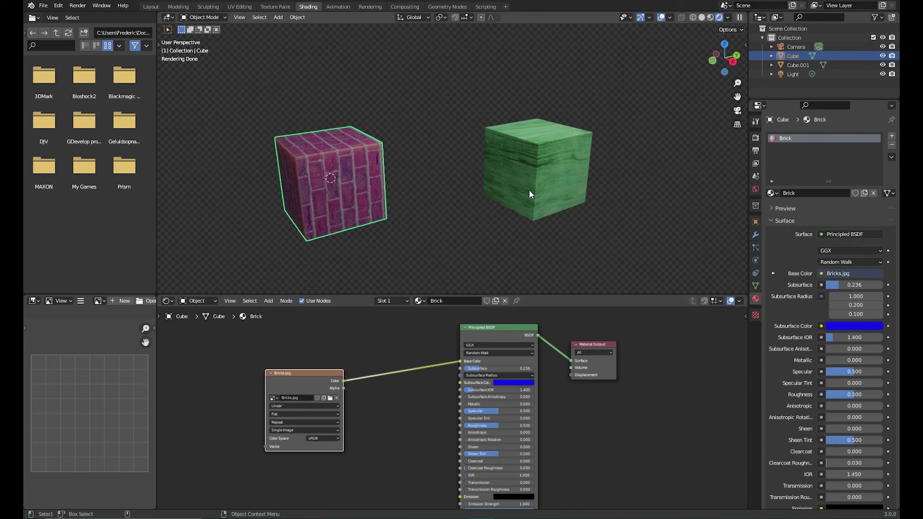
key("shift+a")
type("hue")
key("Return")
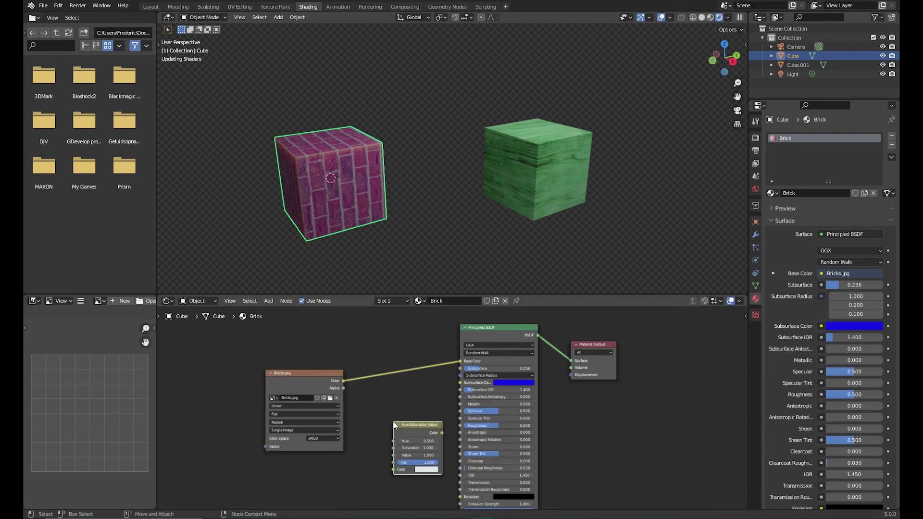
left_click(394, 425)
left_click_drag(421, 427, 428, 382)
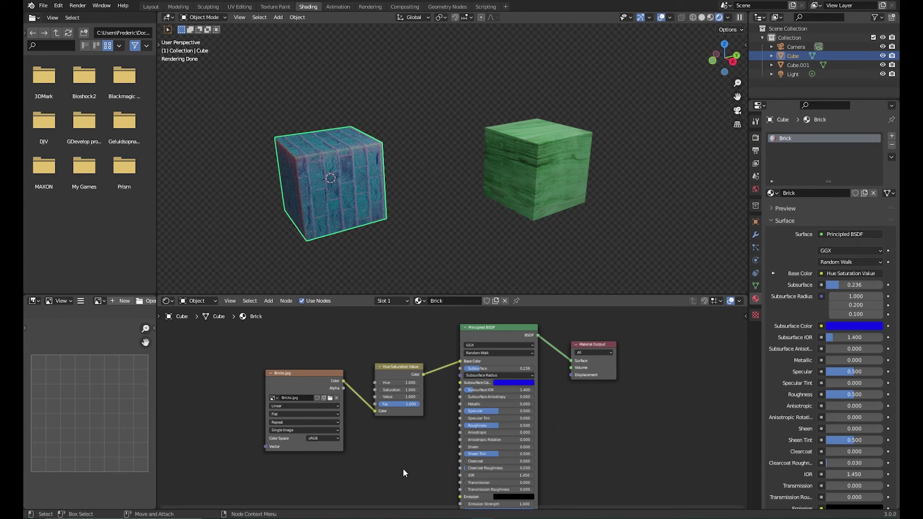
Compare the shader nodes of the Wood cube with those of the Brick cube
left_click(546, 178)
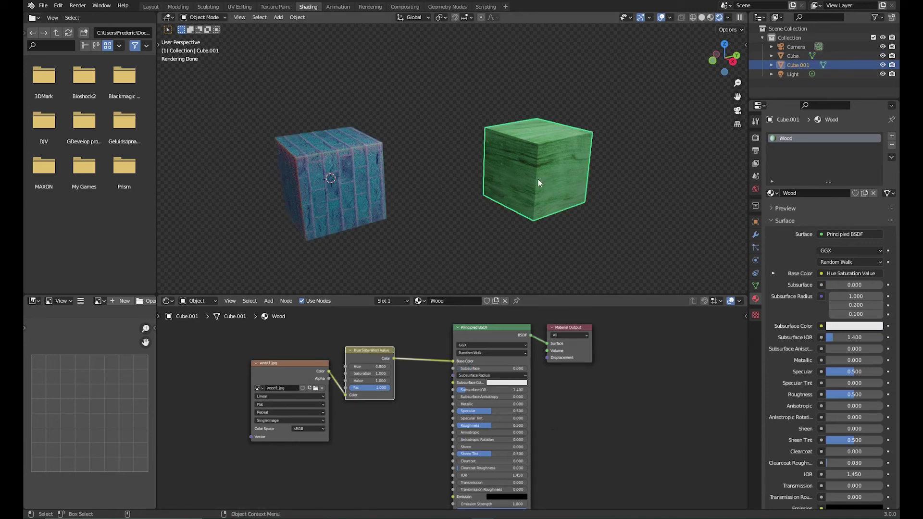
left_click(370, 183)
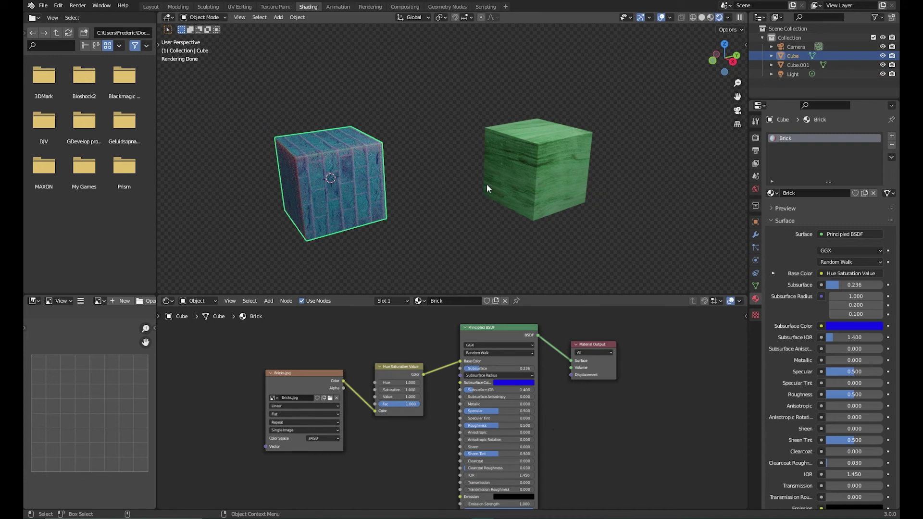
left_click(544, 183)
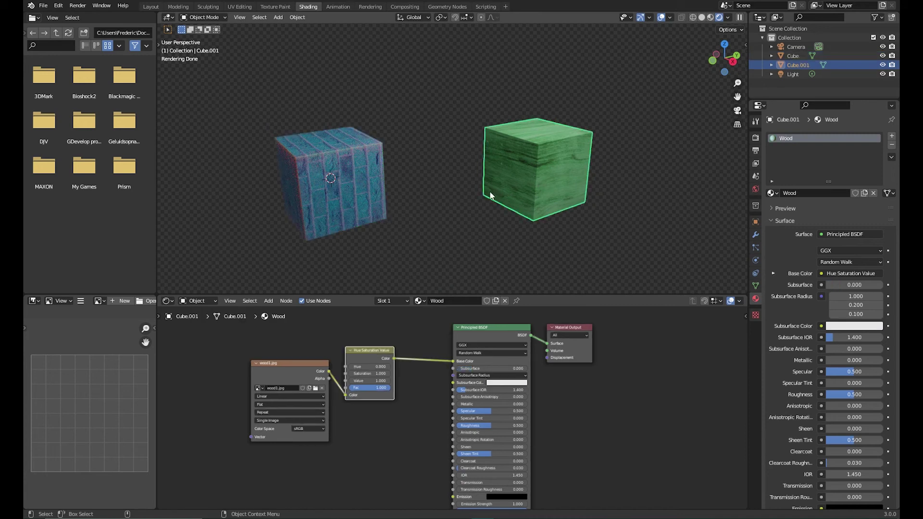
left_click(368, 203)
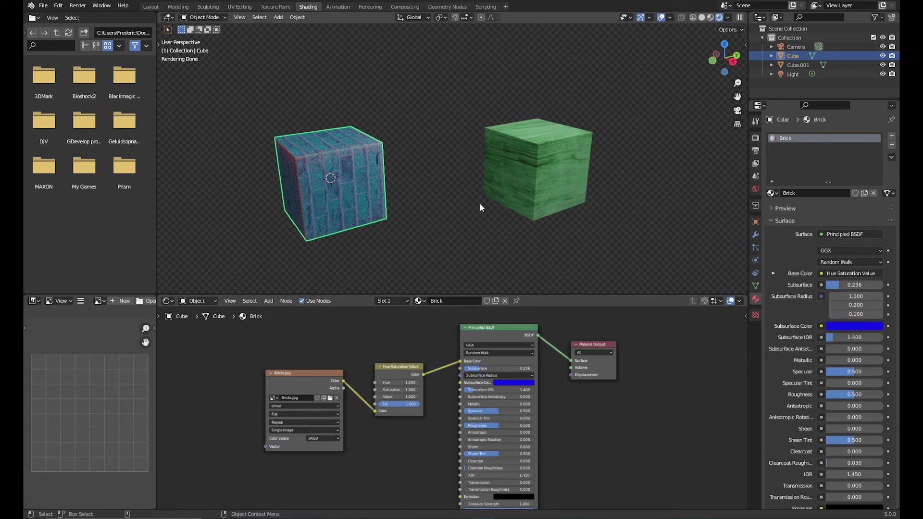
left_click(538, 189)
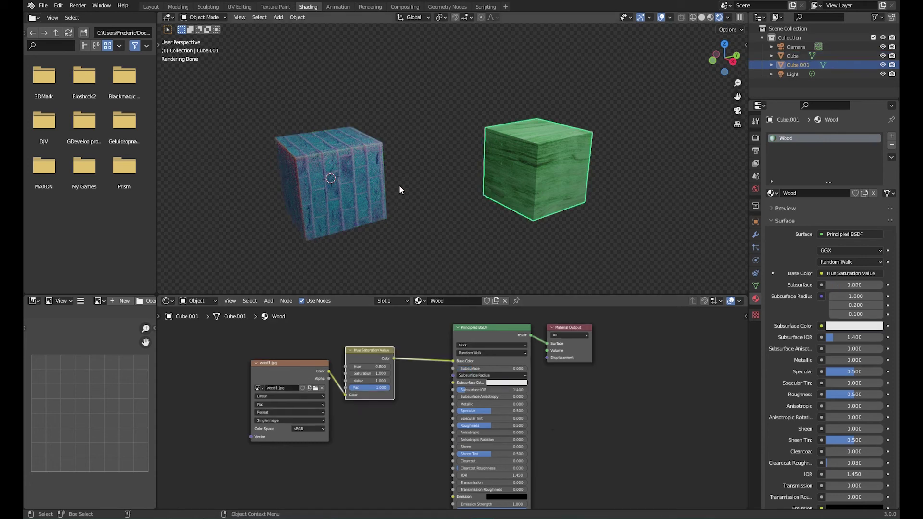
Group the Brick material's Bricks.jpg texture and Hue Saturation Value nodes, leave the group and widen its node
left_click(371, 197)
left_click_drag(237, 344, 434, 470)
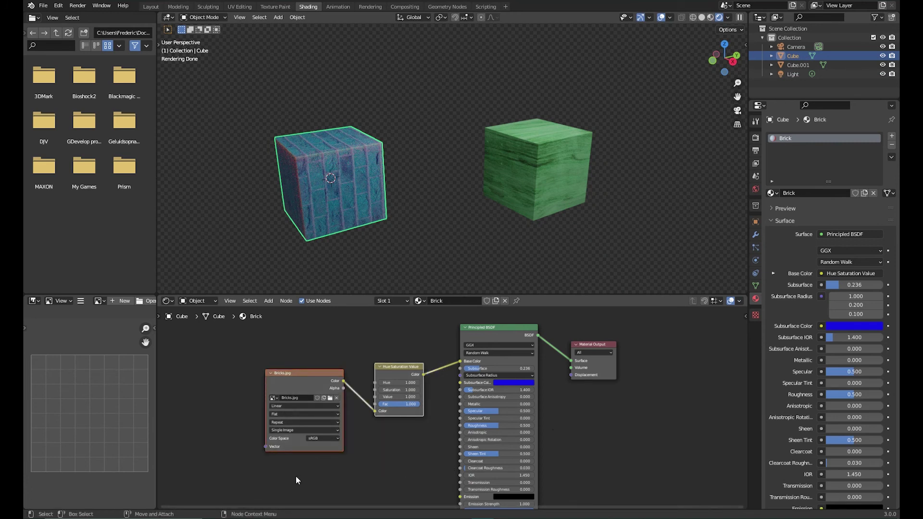
left_click(284, 303)
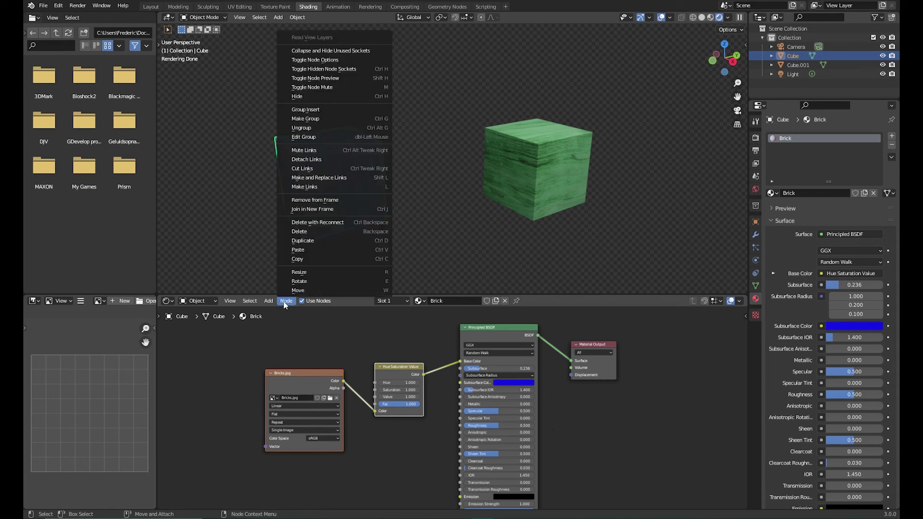
left_click(338, 118)
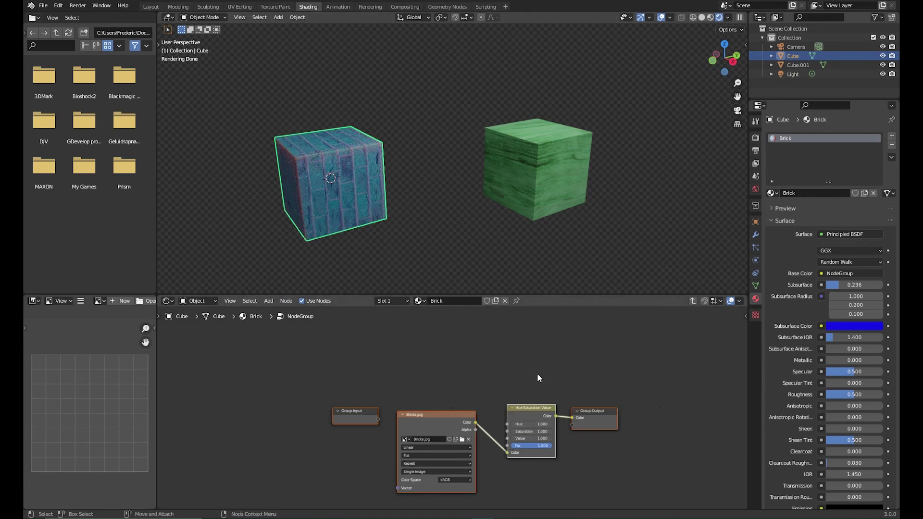
middle_click_drag(534, 376, 500, 329)
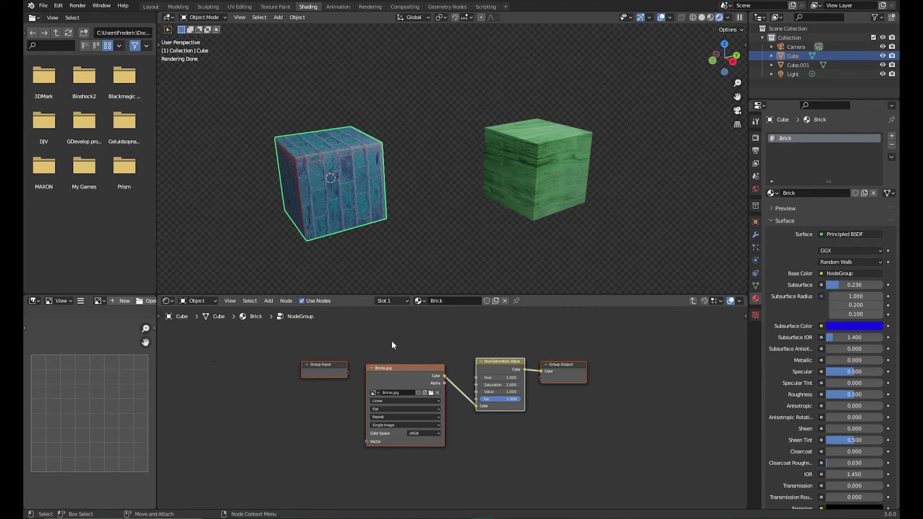
left_click(445, 339)
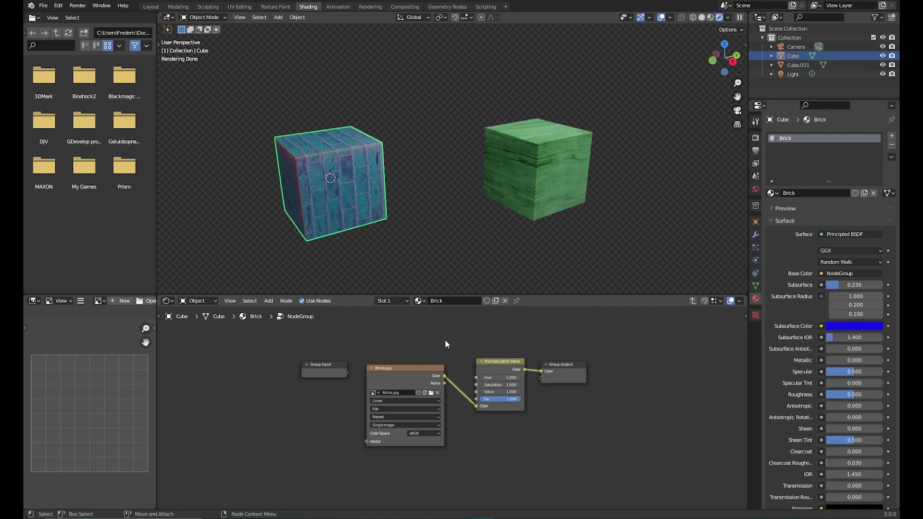
key("Tab")
left_click_drag(344, 371, 371, 378)
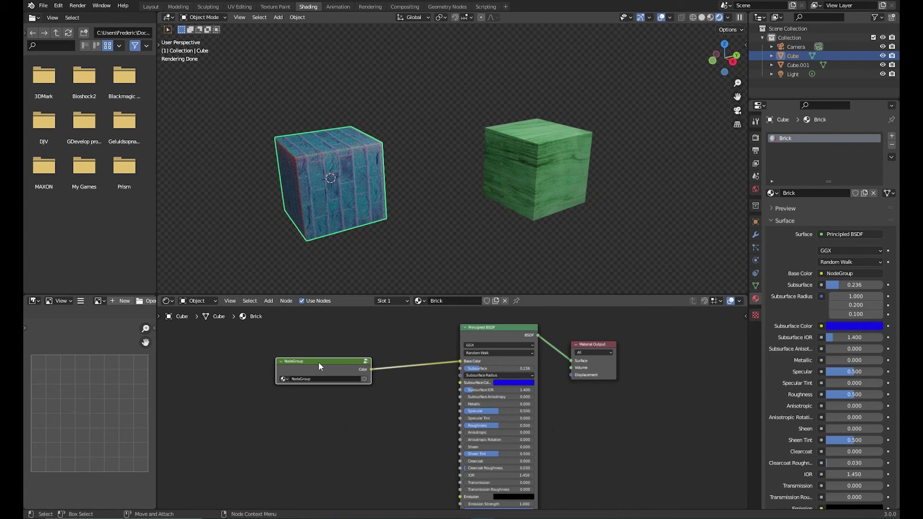
Inside the Brick material's node group, move the Group Output node farther from the Hue Saturation Value node
key("Tab")
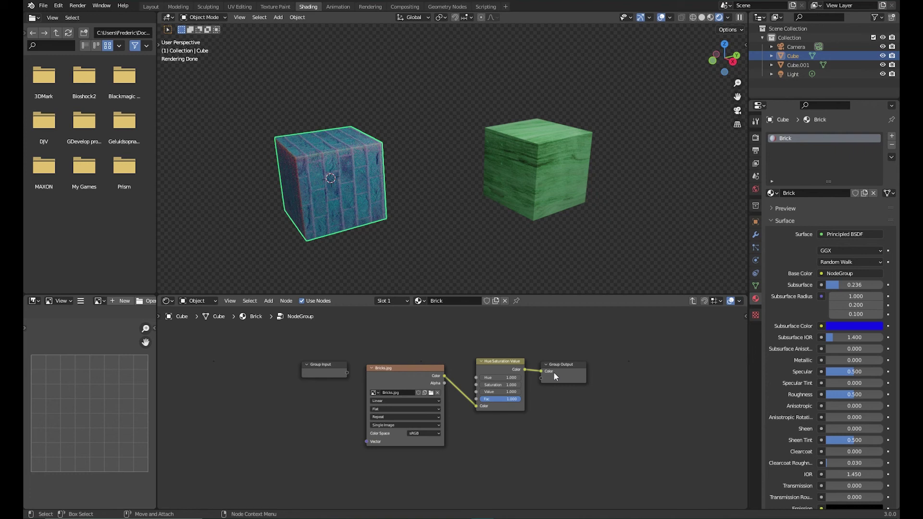
left_click(569, 367)
key("Tab")
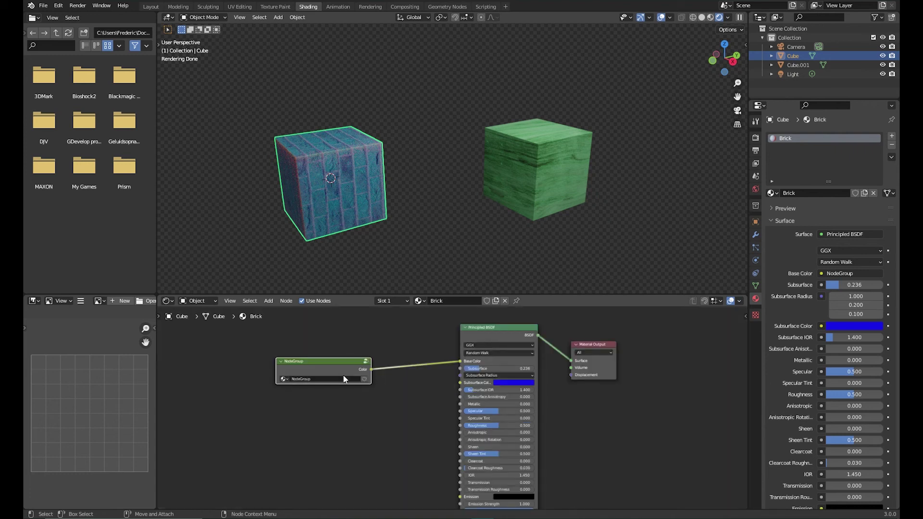
Rename the Brick material's node group as textureHue
left_click(319, 379)
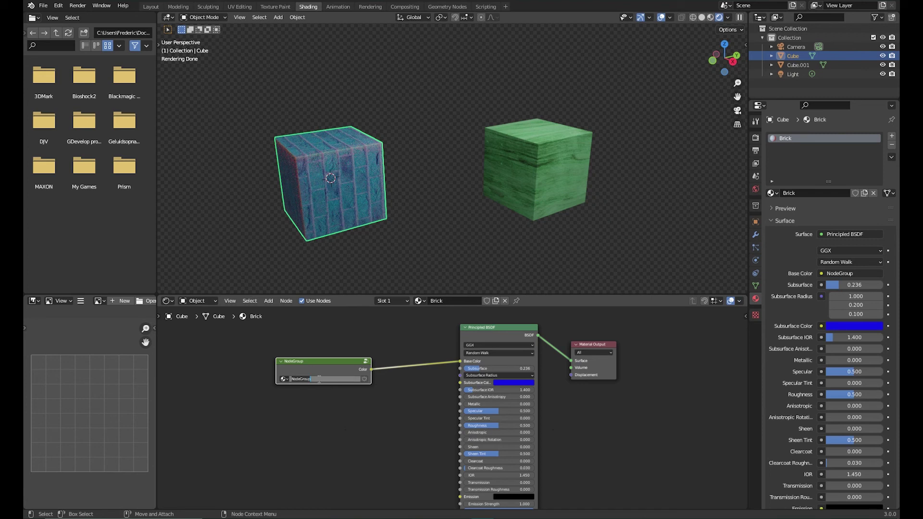
type("textureHue")
key("Return")
left_click(286, 379)
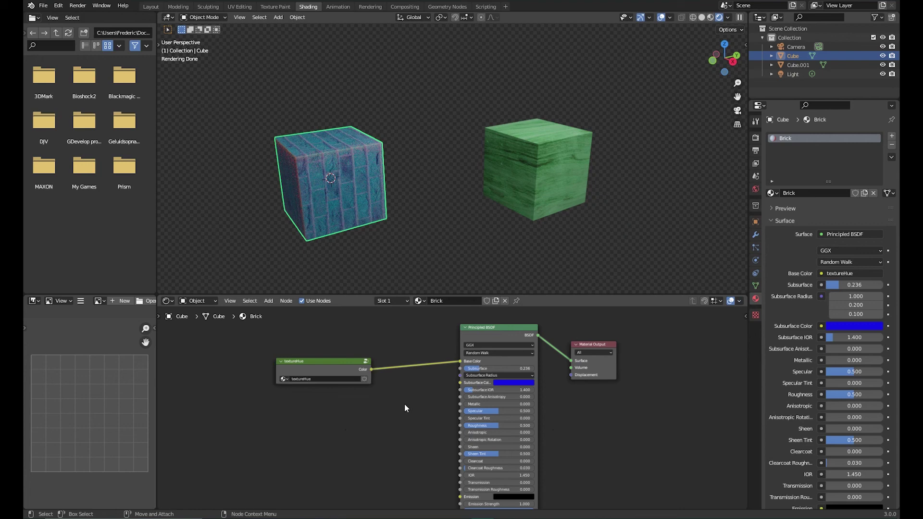
Delete the wood1.jpg texture and Hue Saturation Value nodes from the Wood material of the second cube
left_click(537, 198)
left_click_drag(234, 351, 413, 458)
key("Delete")
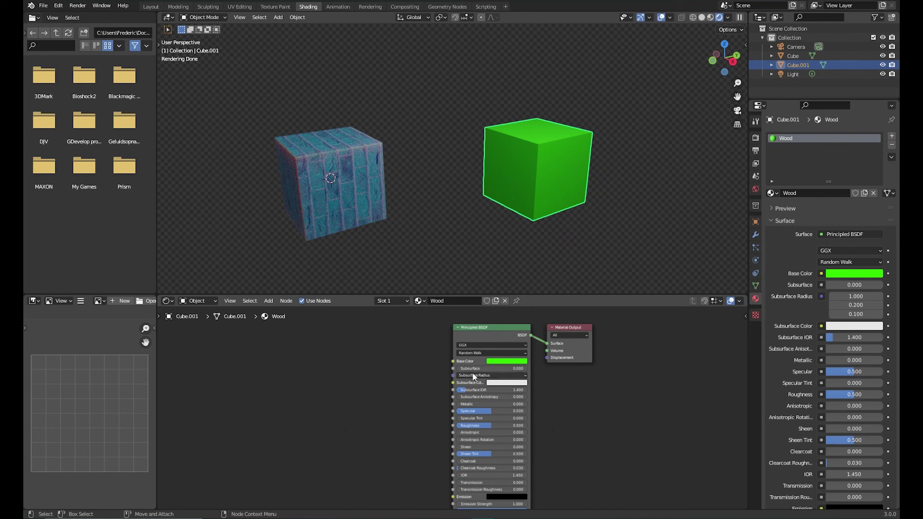
Add the textureHue group to the Wood material, widen its node and connect its Color output to Base Color
left_click(335, 211)
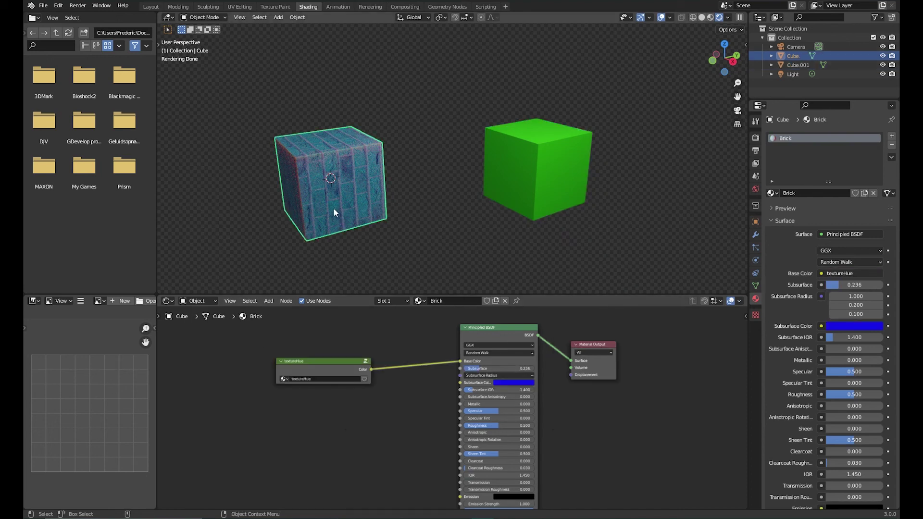
left_click(574, 176)
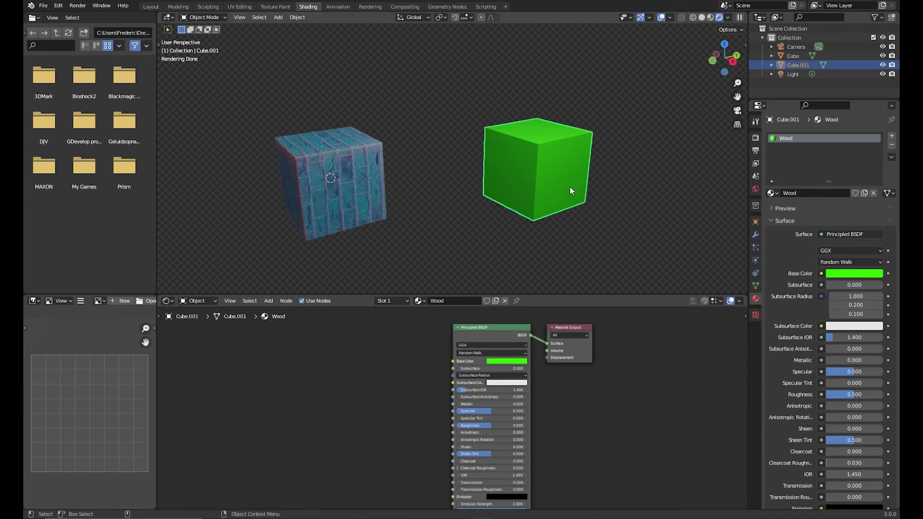
left_click(269, 302)
left_click(269, 301)
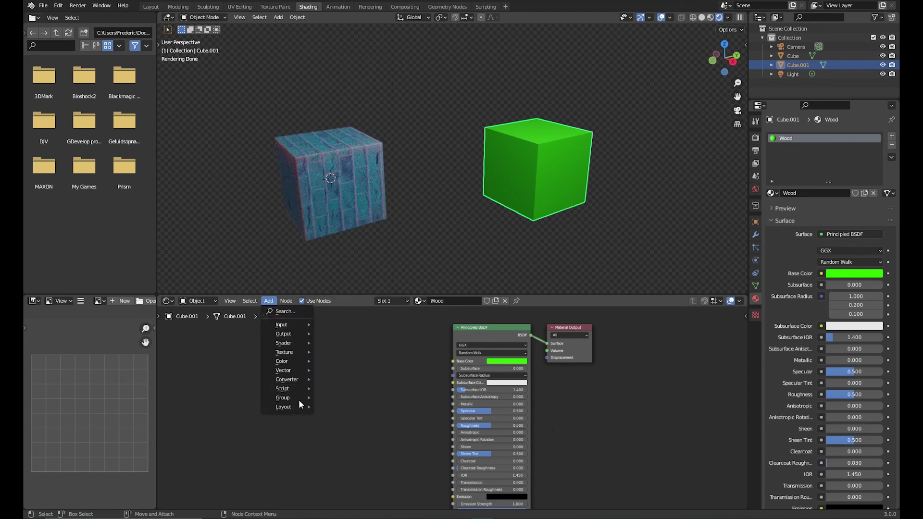
mouse_move(299, 401)
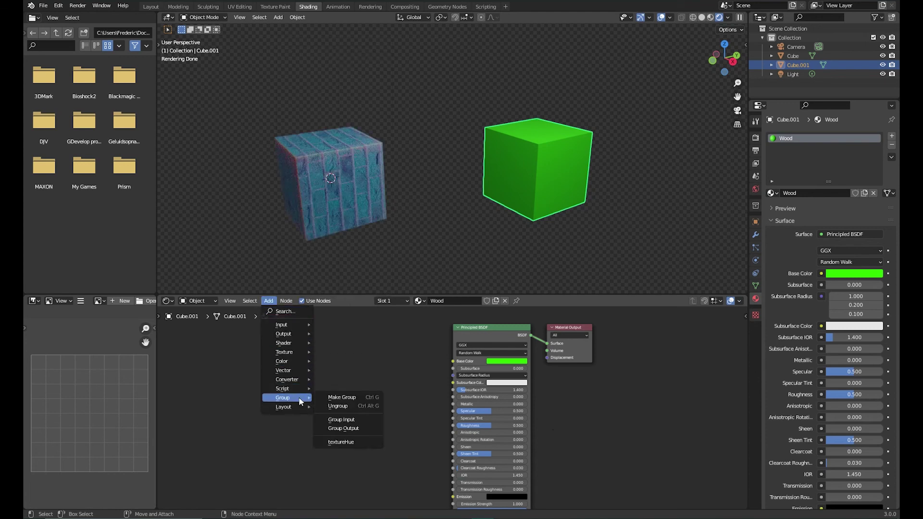
left_click(360, 442)
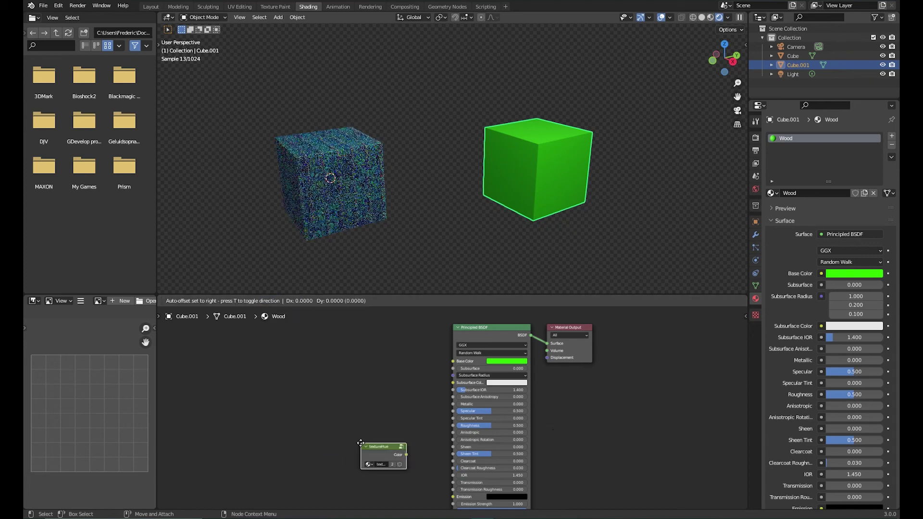
left_click(260, 358)
left_click_drag(304, 374, 368, 374)
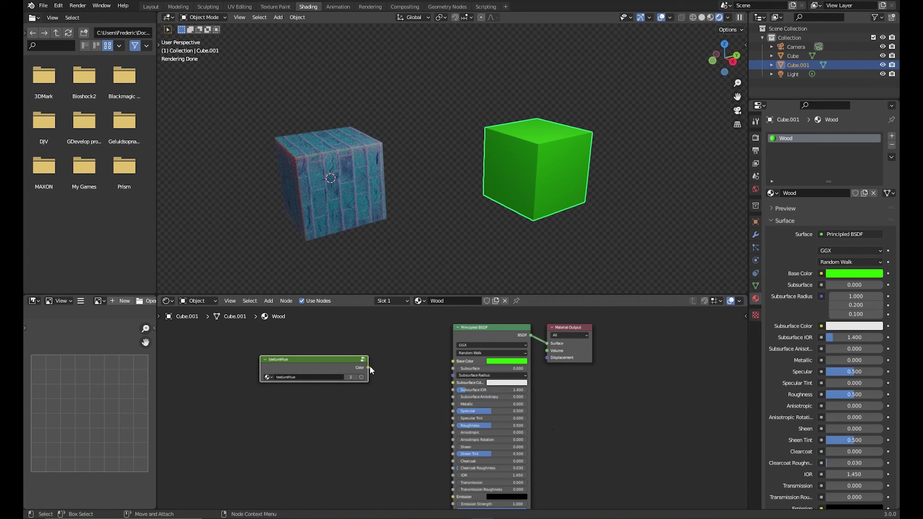
left_click_drag(369, 367, 454, 361)
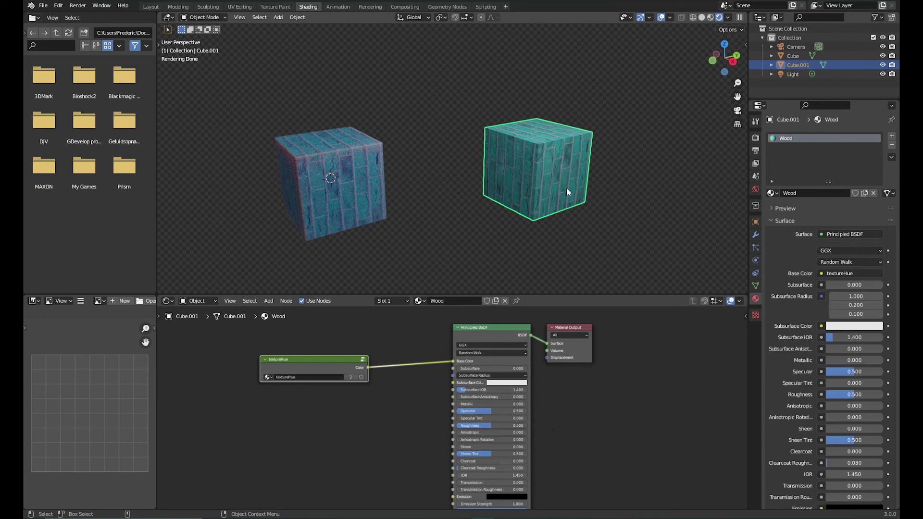
Set the Hue to 0.5 inside the Wood material's textureHue group and return to the main node tree
left_click(509, 327)
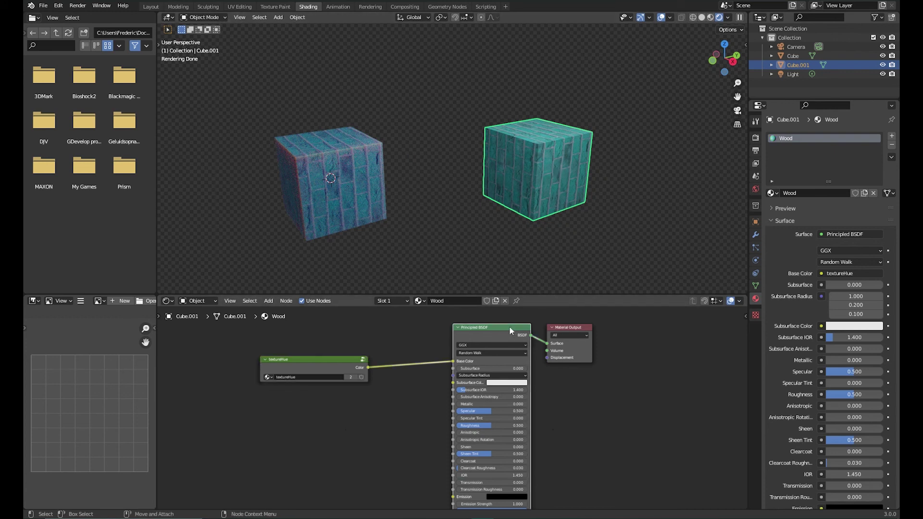
left_click(335, 363)
key("Tab")
left_click(504, 379)
type("0.5")
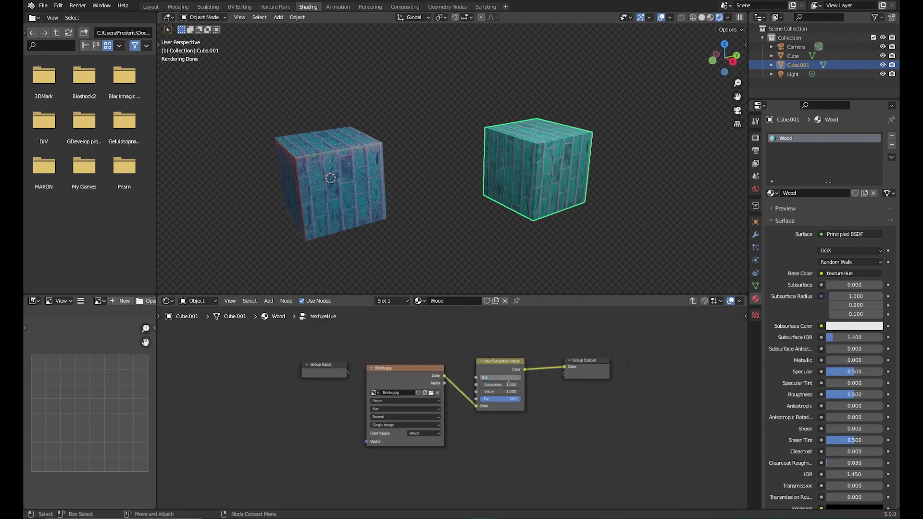
key("Return")
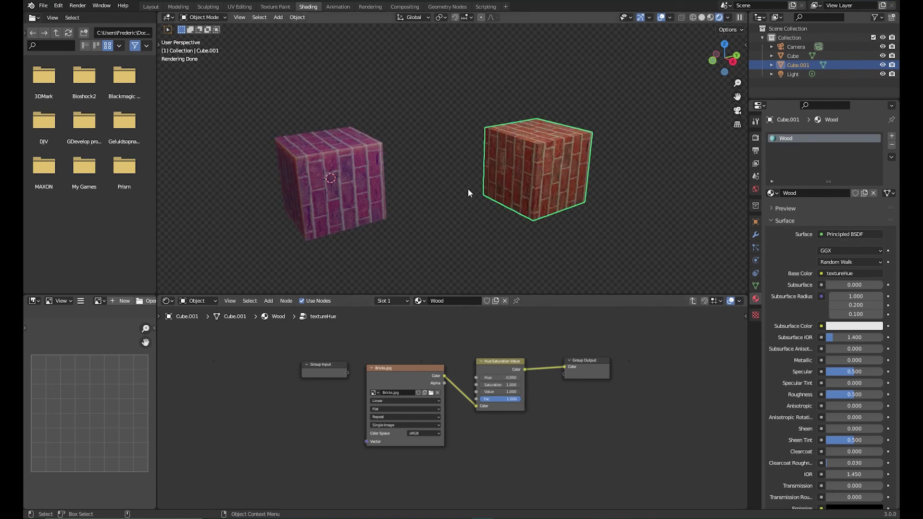
key("Tab")
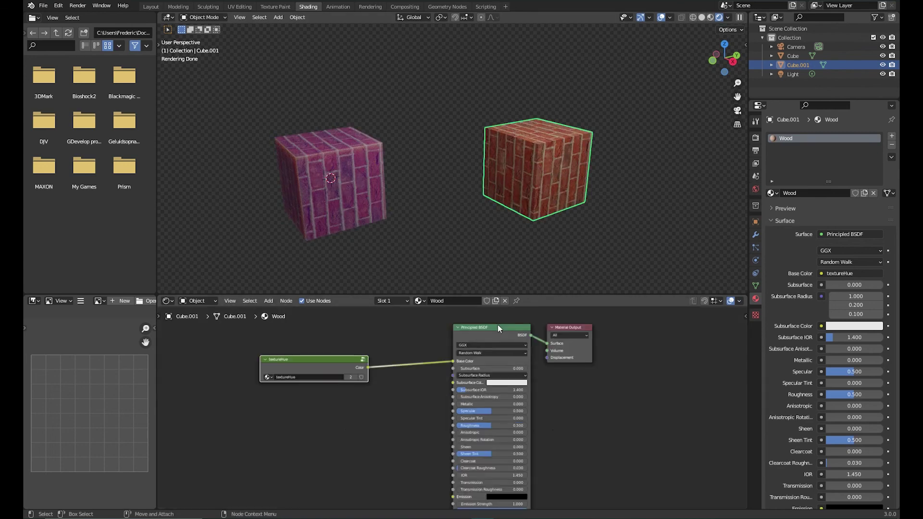